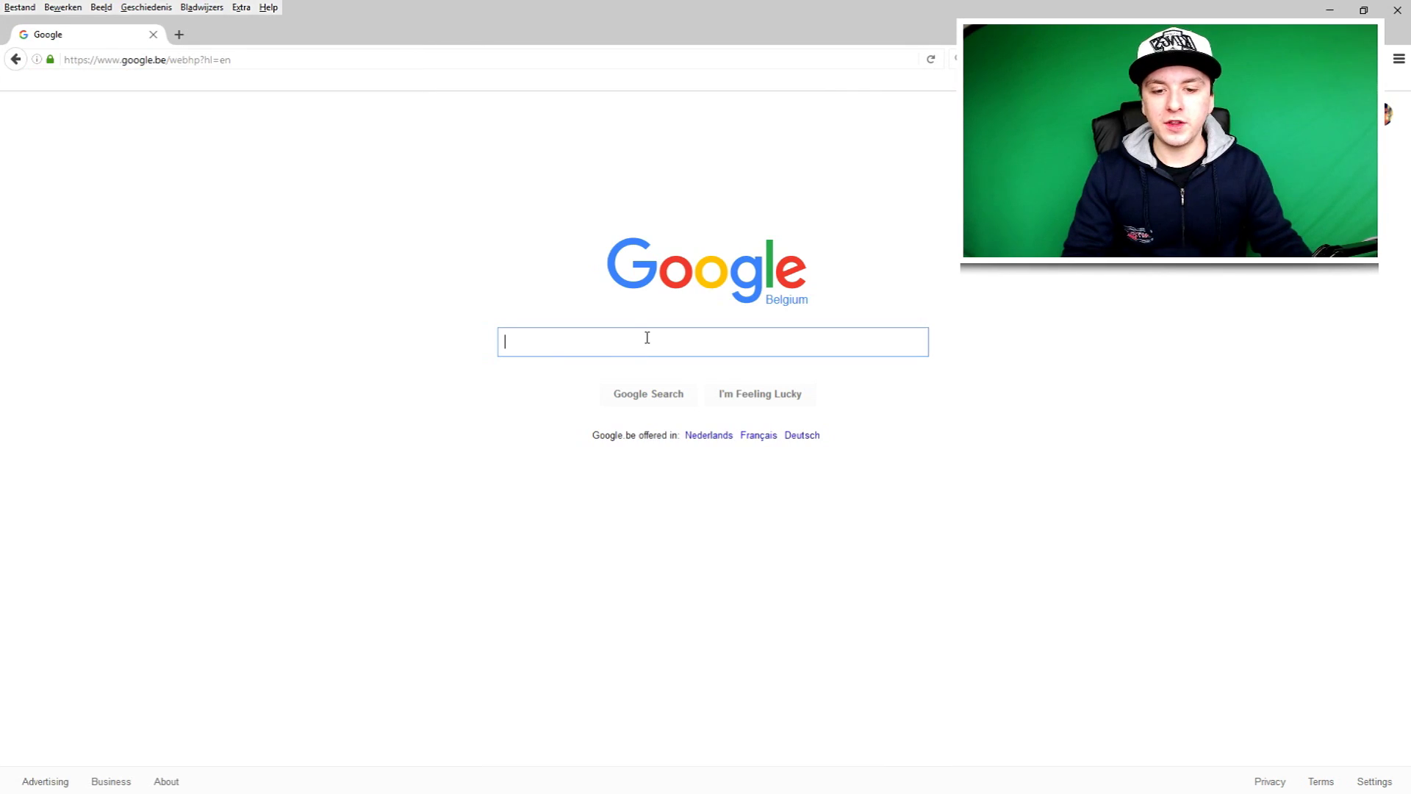
- Search Google Images for "texture"
{"action": "type", "text": "texture"}
{"action": "key", "text": "Return"}
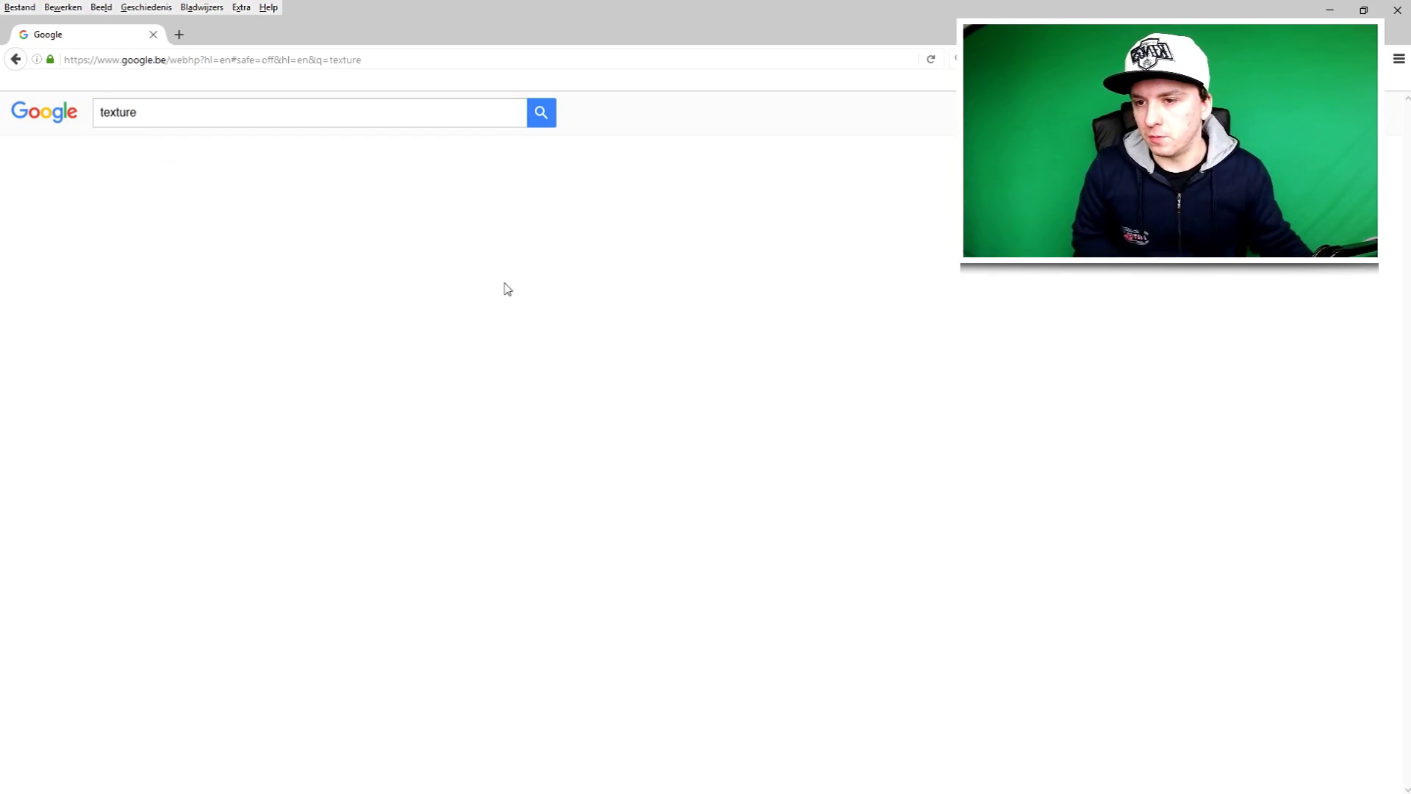
{"action": "left_click", "coordinate": [151, 158]}
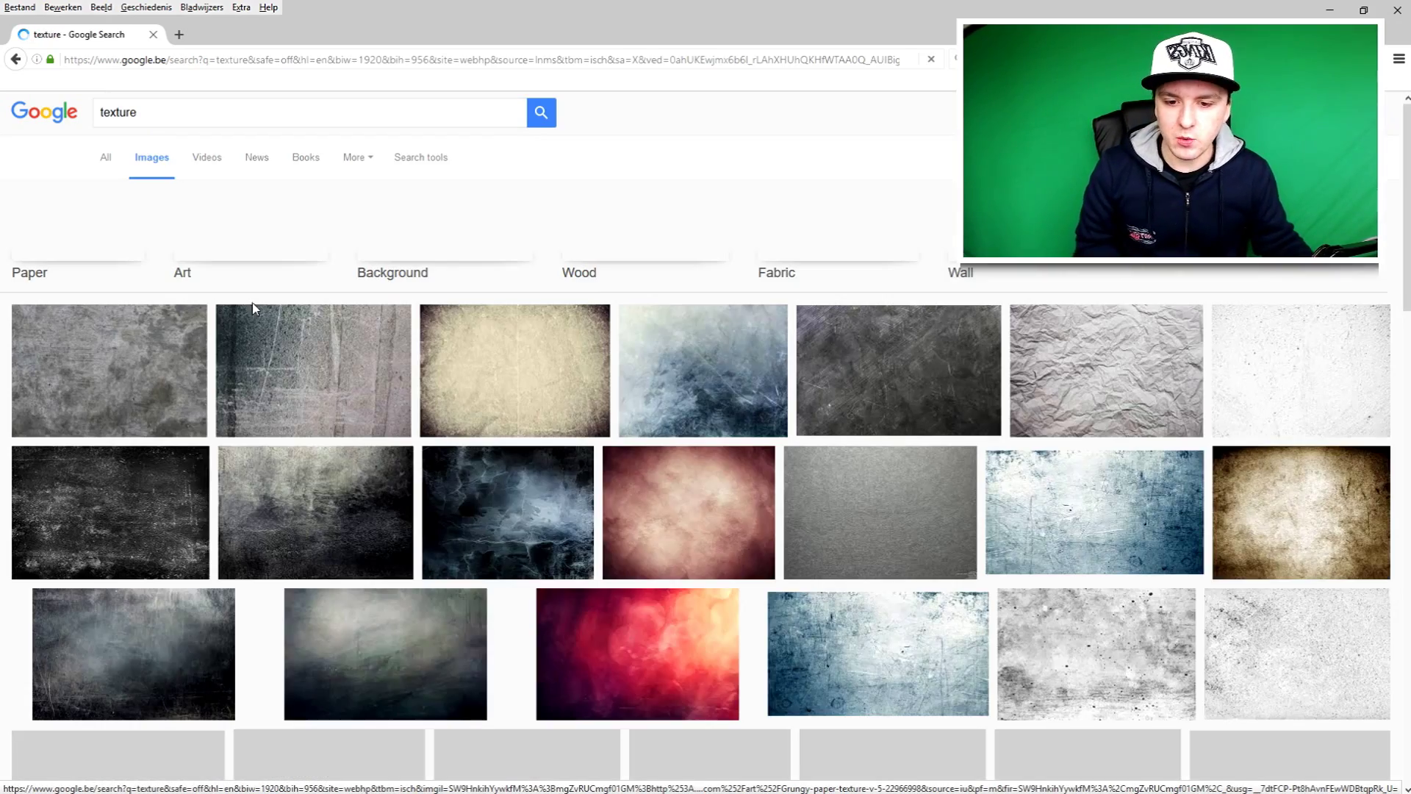
- Browse the texture results, open the red and purple "Texture 582 by Sirius-sdz" image and save it to disk
{"action": "scroll", "coordinate": [470, 375], "scroll_direction": "down", "scroll_amount": 6}
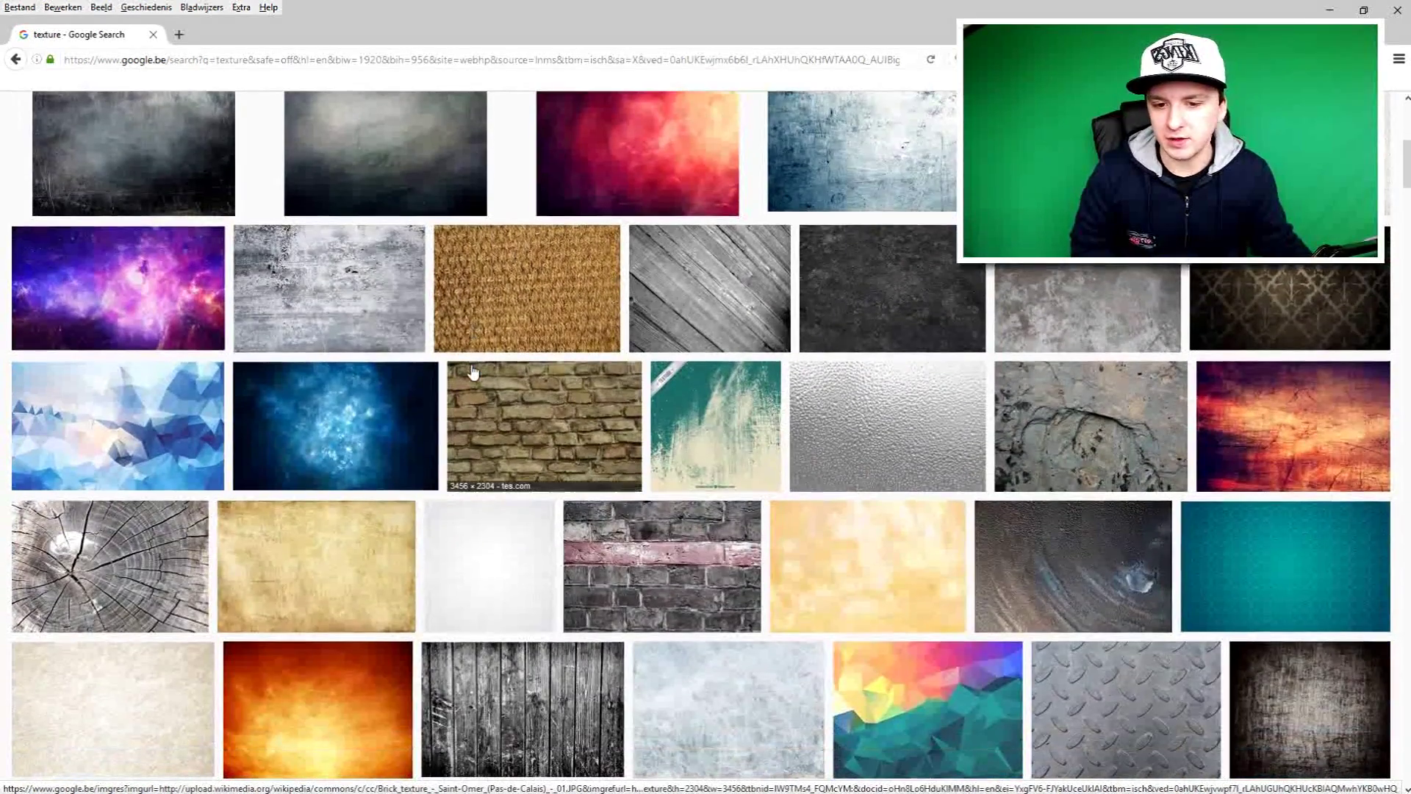
{"action": "scroll", "coordinate": [516, 371], "scroll_direction": "down", "scroll_amount": 5}
{"action": "left_click", "coordinate": [521, 358]}
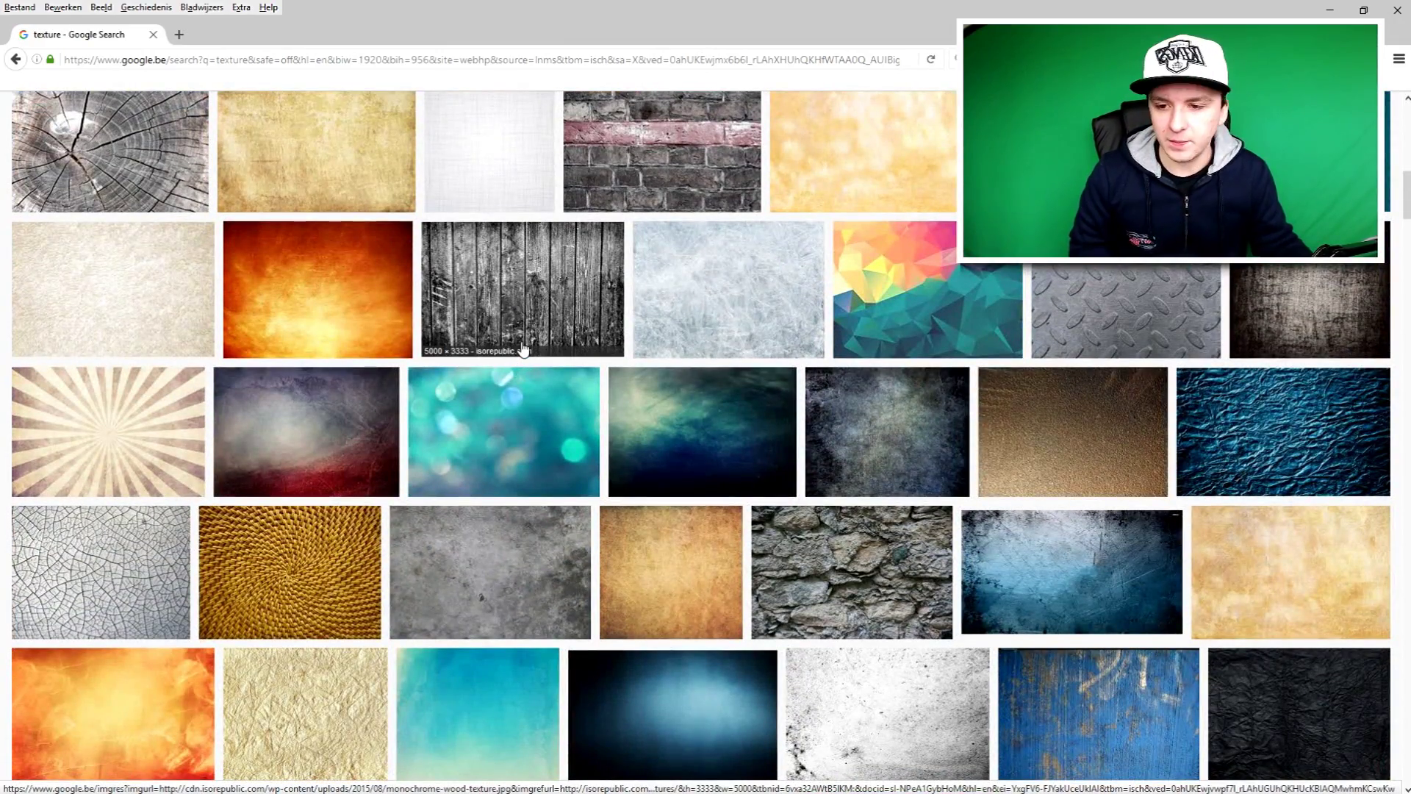
{"action": "scroll", "coordinate": [524, 344], "scroll_direction": "down", "scroll_amount": 3}
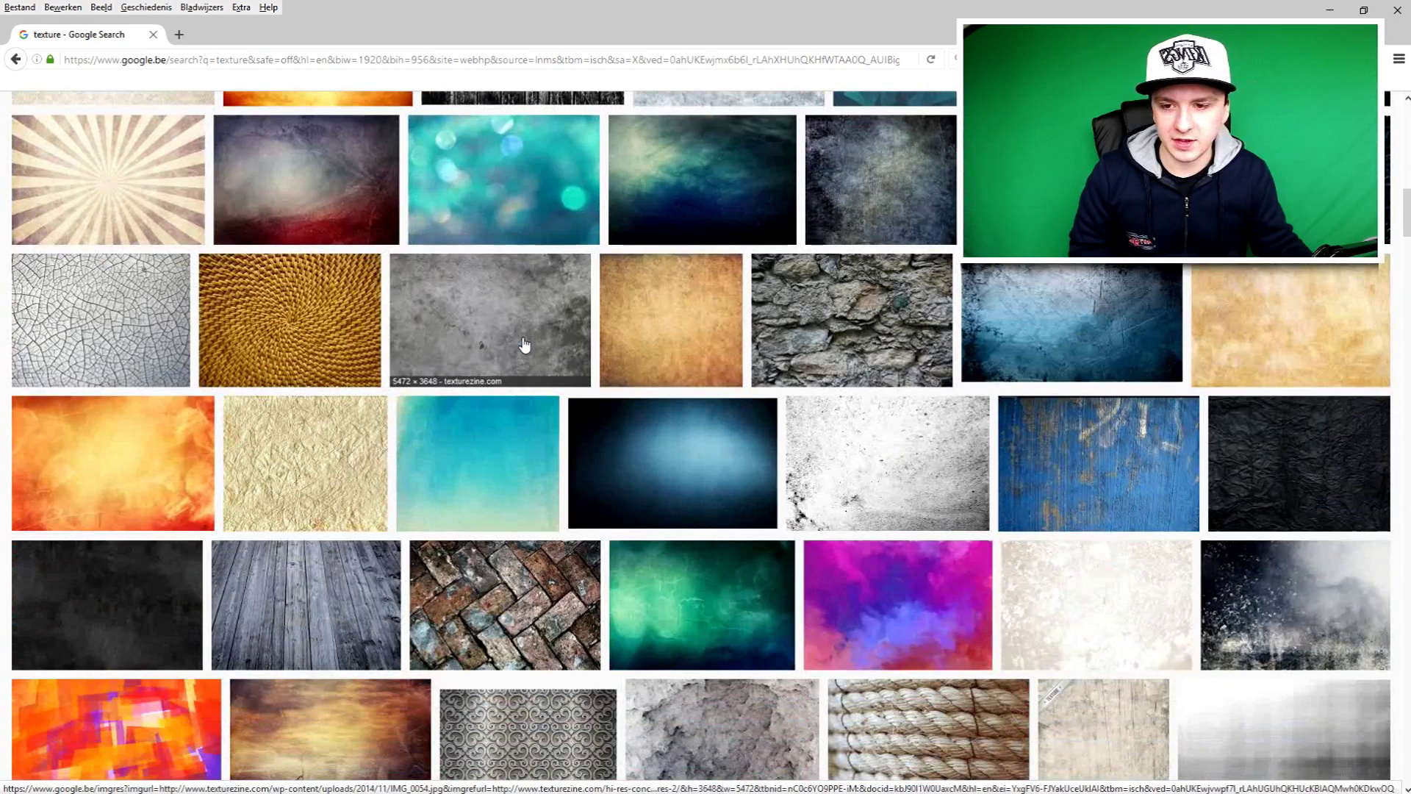
{"action": "left_click", "coordinate": [575, 514]}
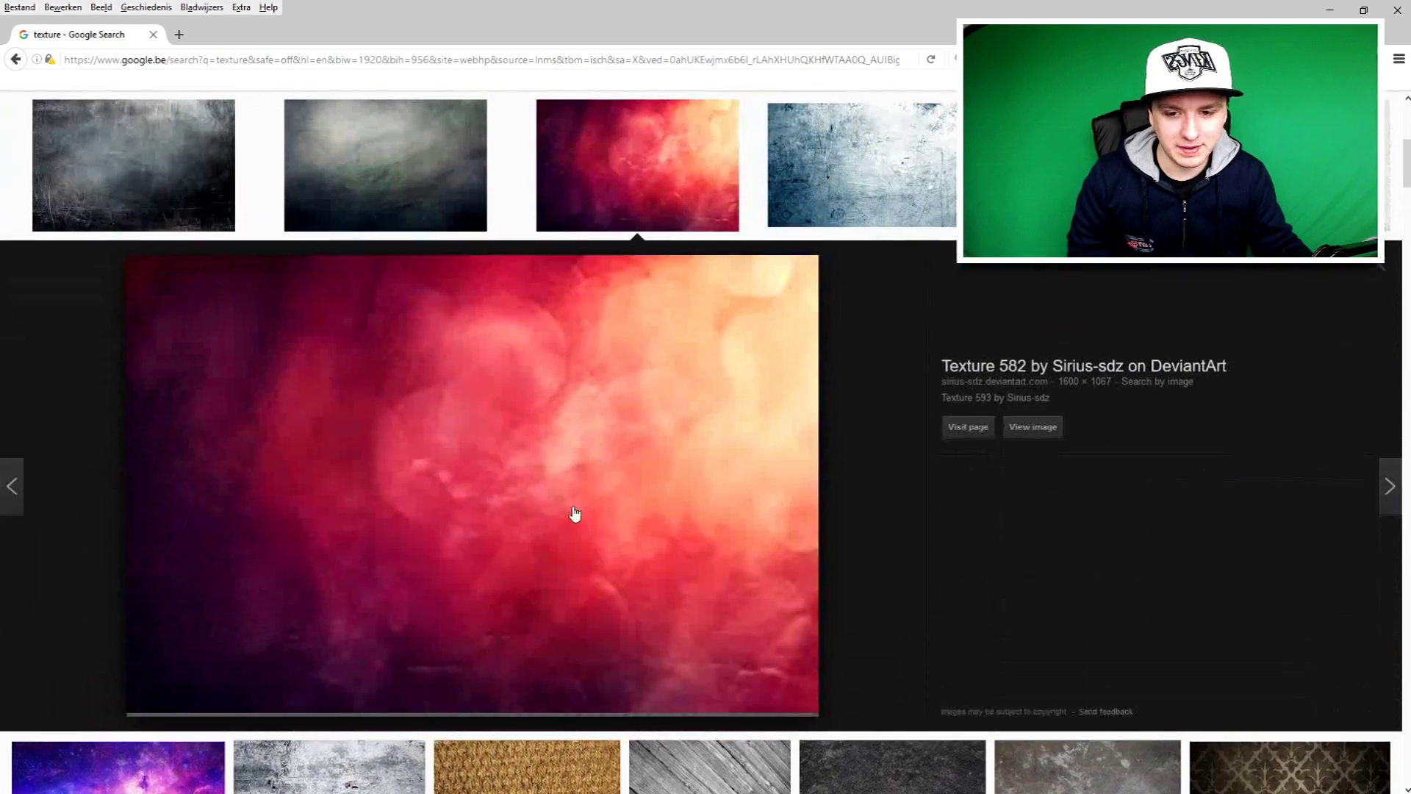
{"action": "right_click", "coordinate": [548, 434]}
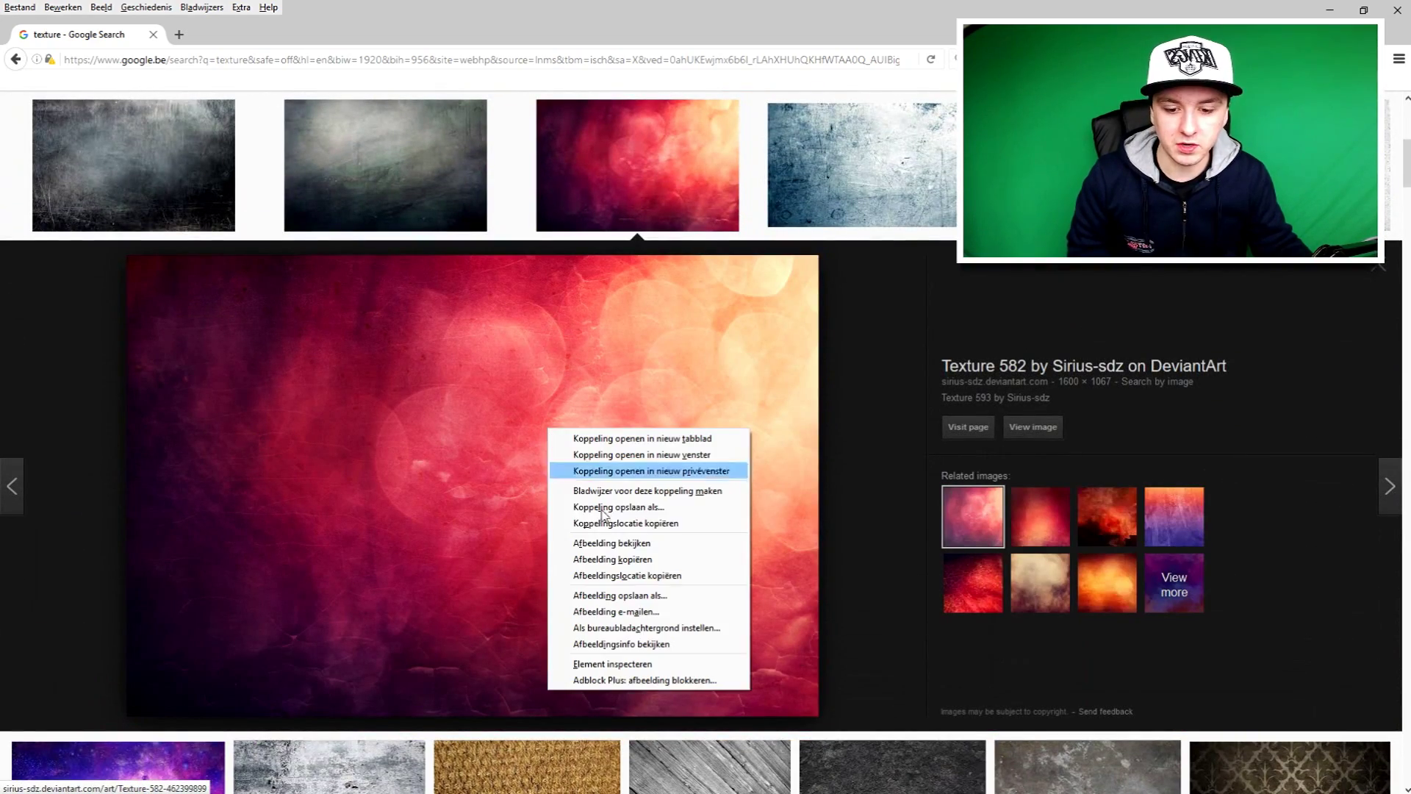
{"action": "left_click", "coordinate": [630, 597]}
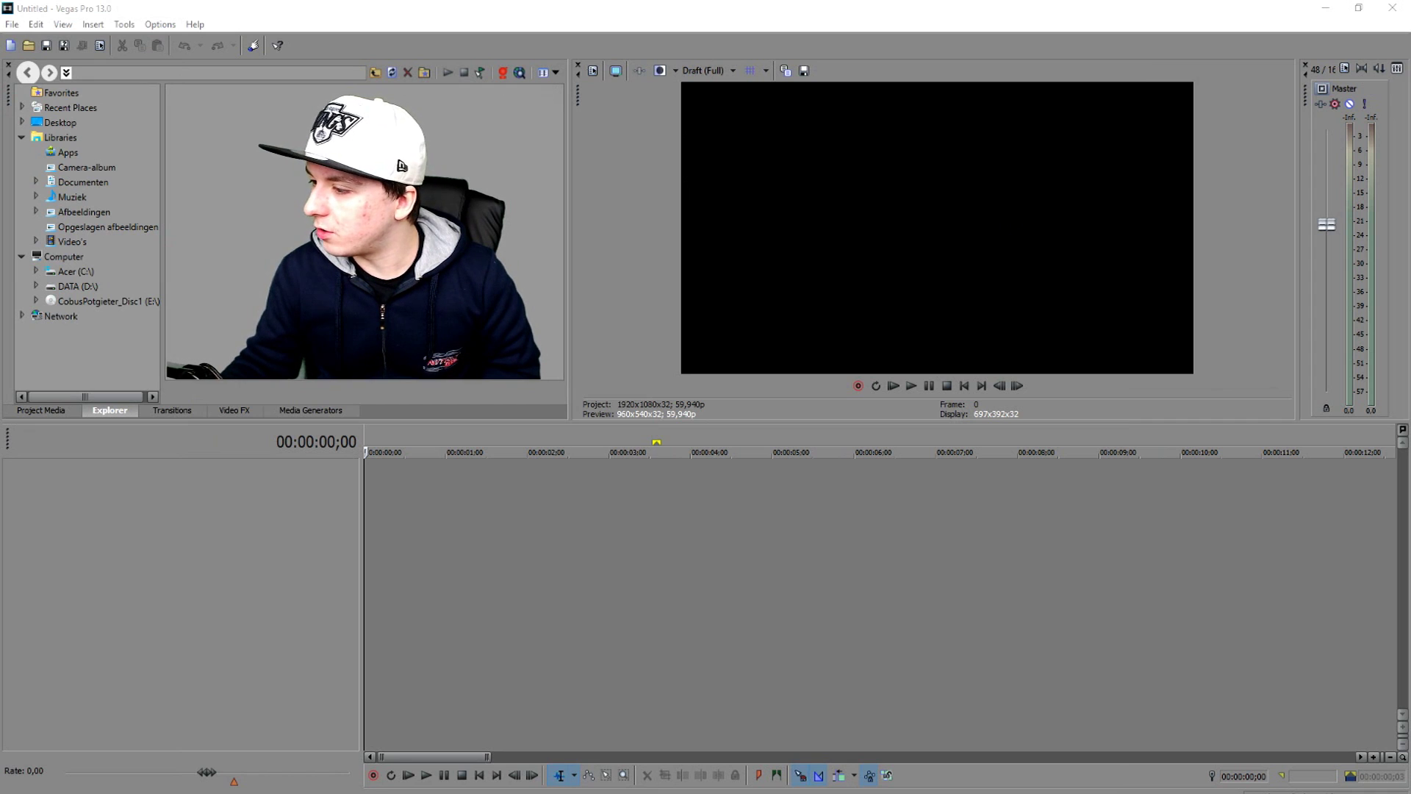
- Switch to Vegas Pro and place the saved texture image at the start of the empty timeline
{"action": "left_click_drag", "start_coordinate": [639, 528], "coordinate": [357, 483]}
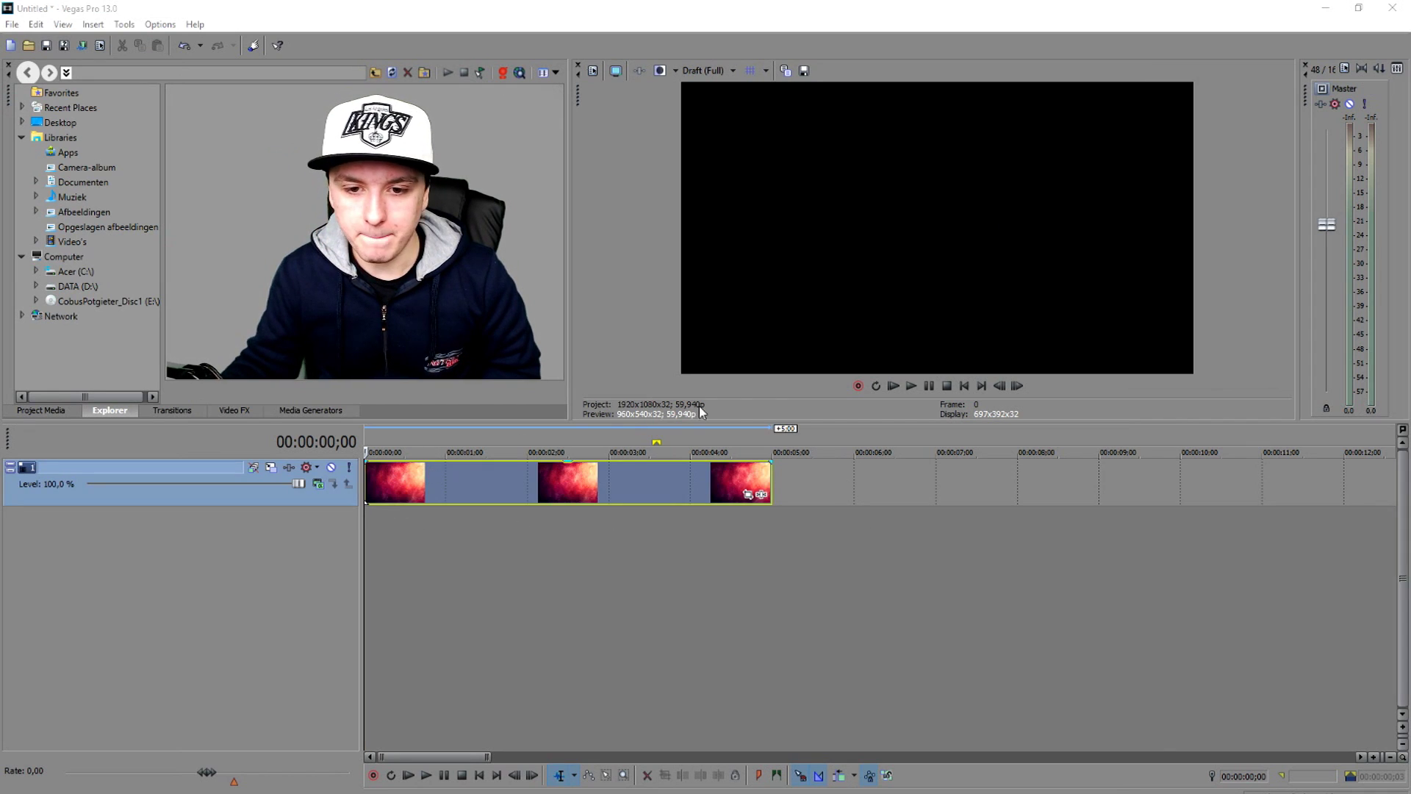
{"action": "left_click", "coordinate": [520, 470]}
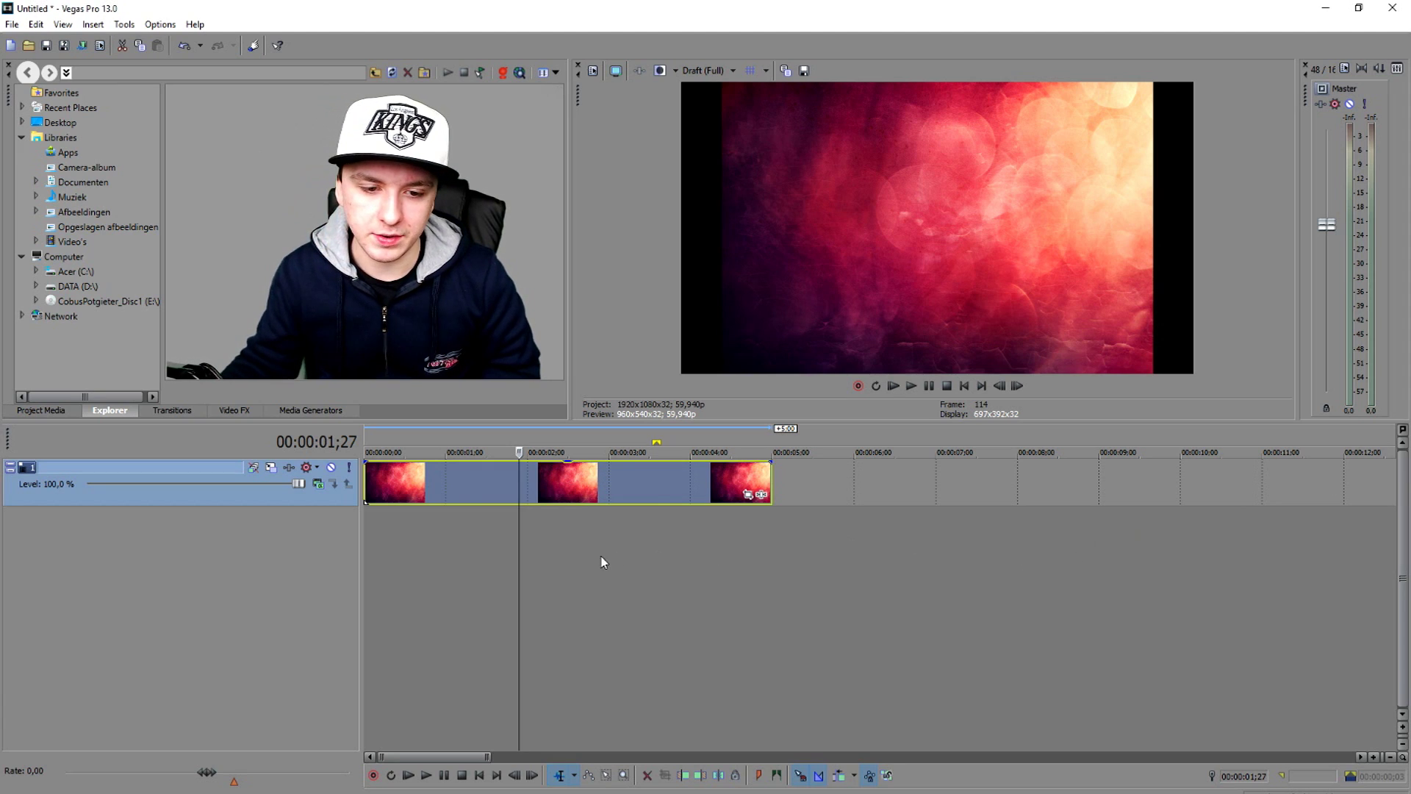
{"action": "left_click", "coordinate": [554, 552]}
- Turn off Maintain aspect ratio in the texture event's properties so the image fills the whole frame
{"action": "right_click", "coordinate": [474, 499]}
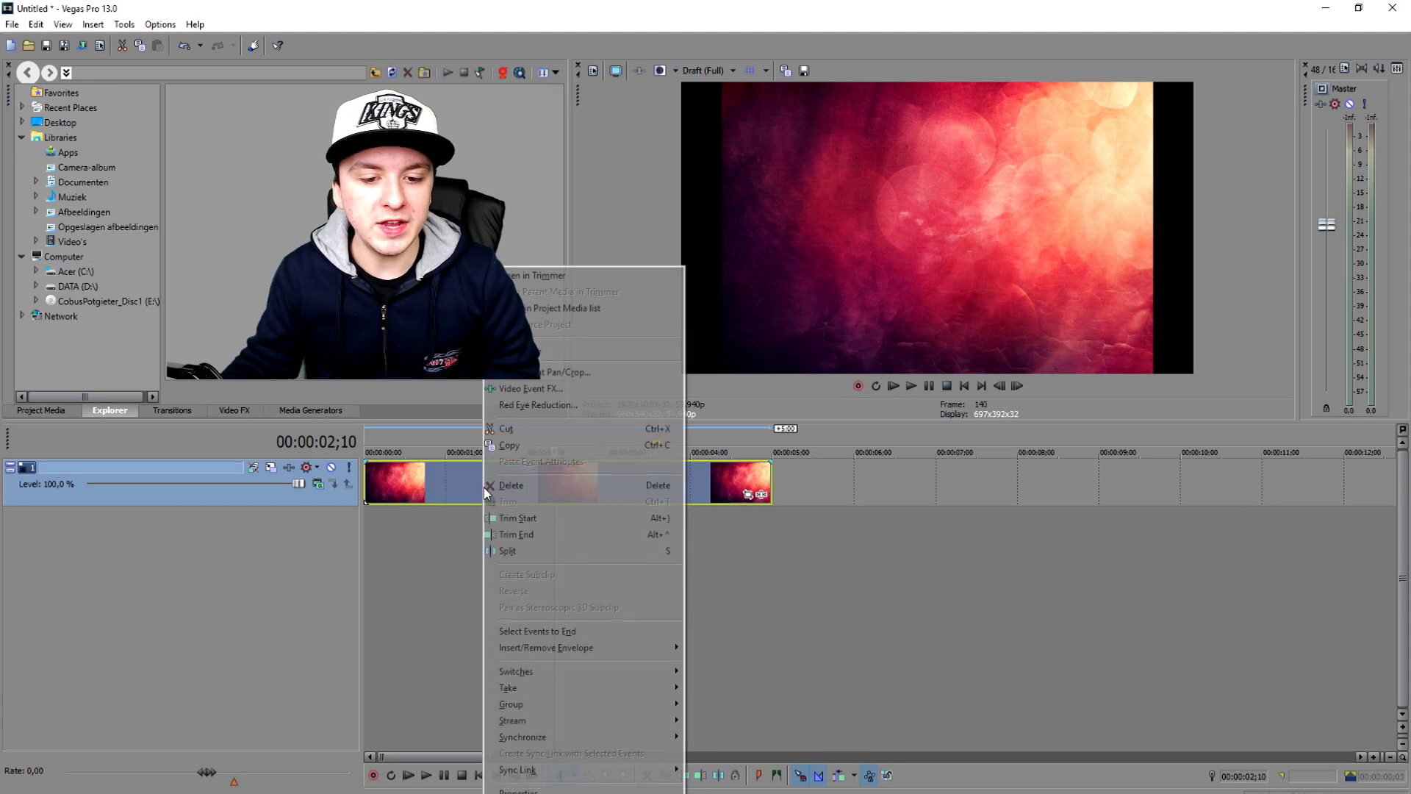
{"action": "left_click", "coordinate": [601, 791]}
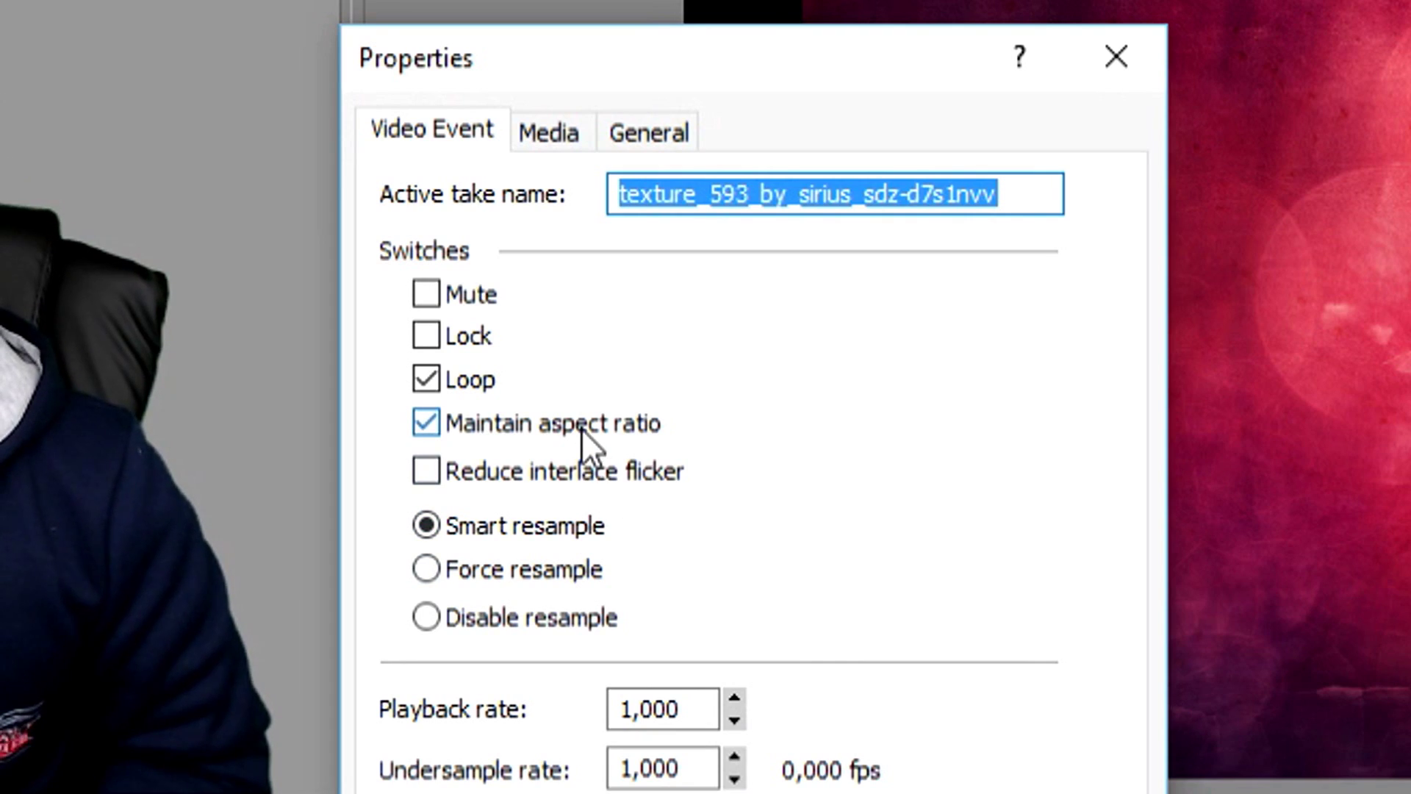
{"action": "left_click", "coordinate": [646, 255]}
{"action": "left_click", "coordinate": [743, 542]}
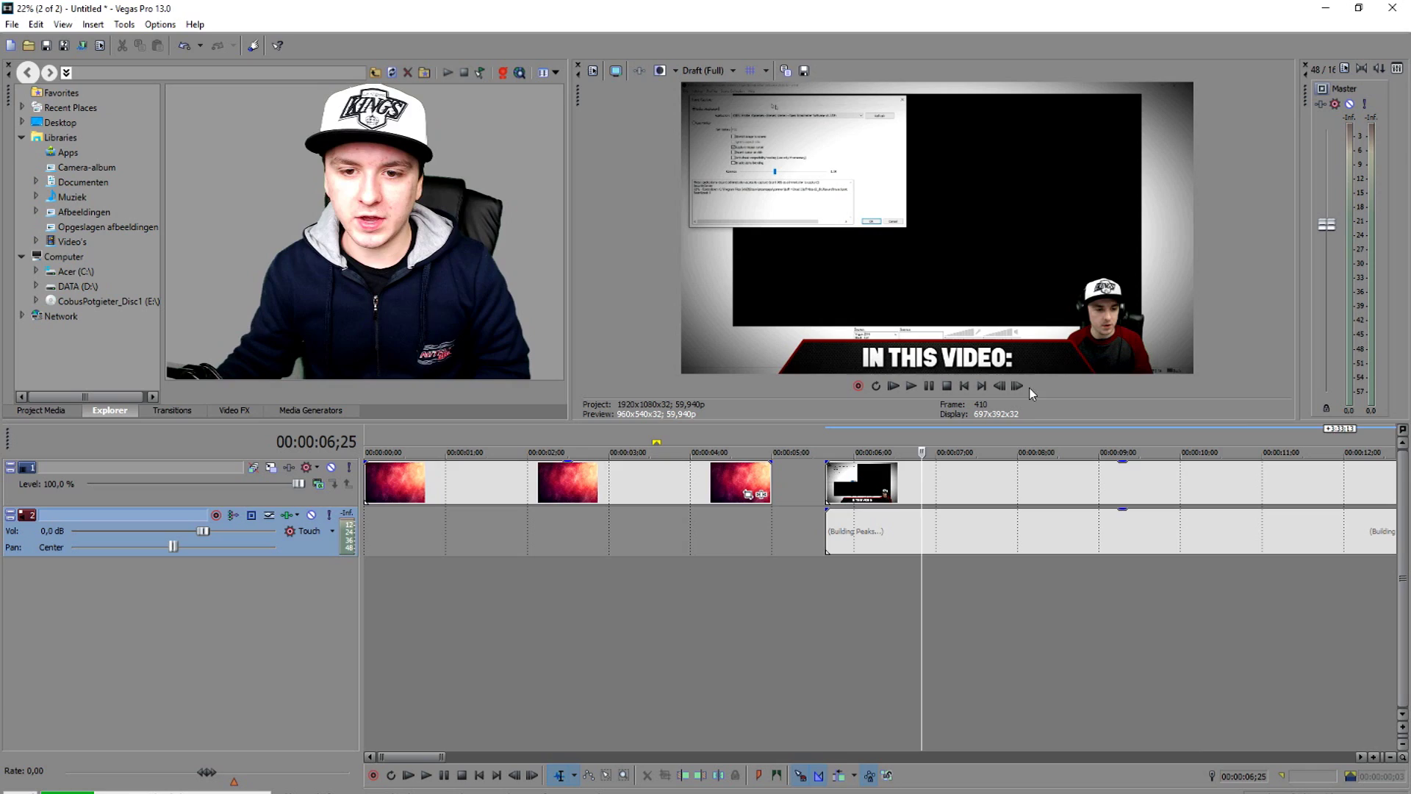
- Look through the imported video on the timeline and delete its audio event while keeping the picture
{"action": "scroll", "coordinate": [1002, 473], "scroll_direction": "down", "scroll_amount": 6}
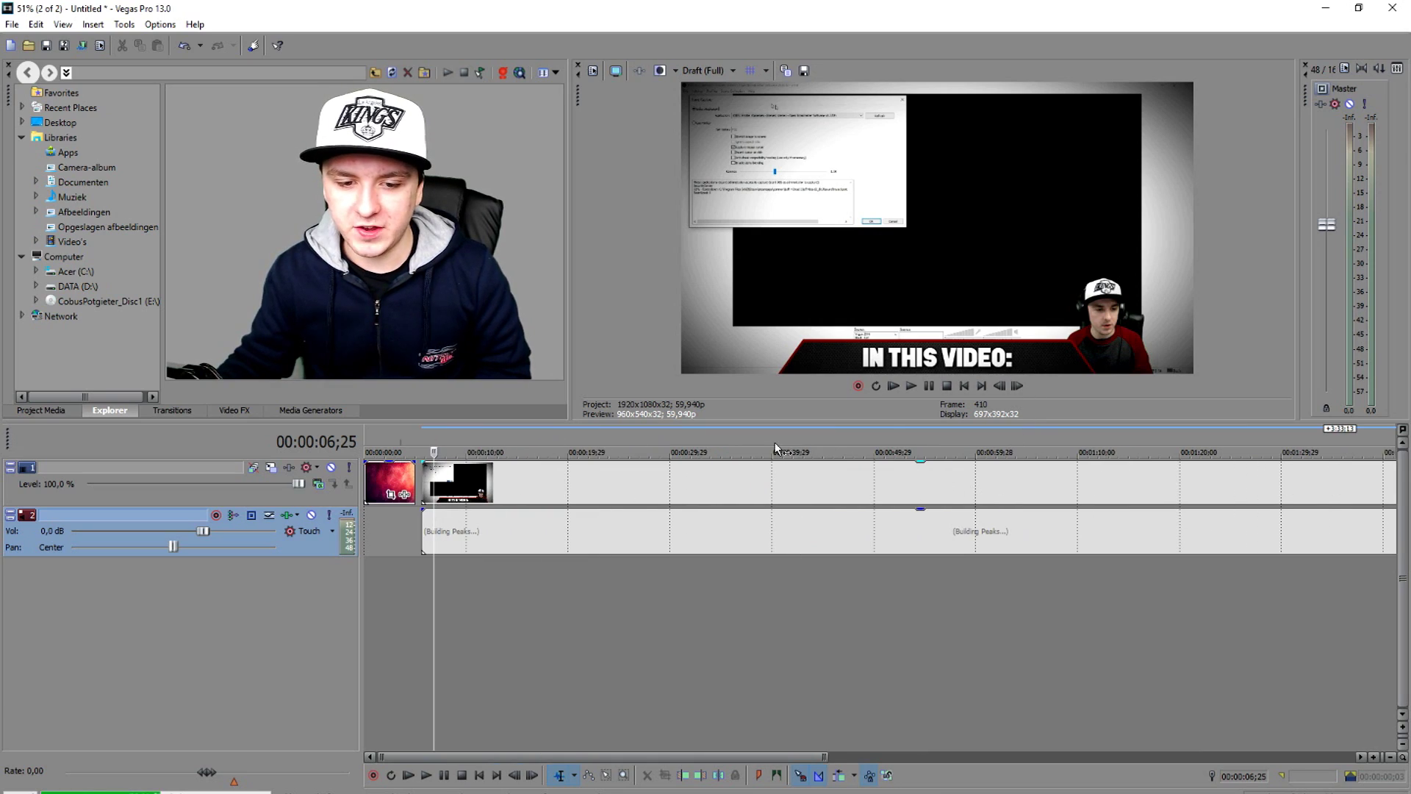
{"action": "left_click", "coordinate": [835, 436]}
{"action": "left_click", "coordinate": [923, 441]}
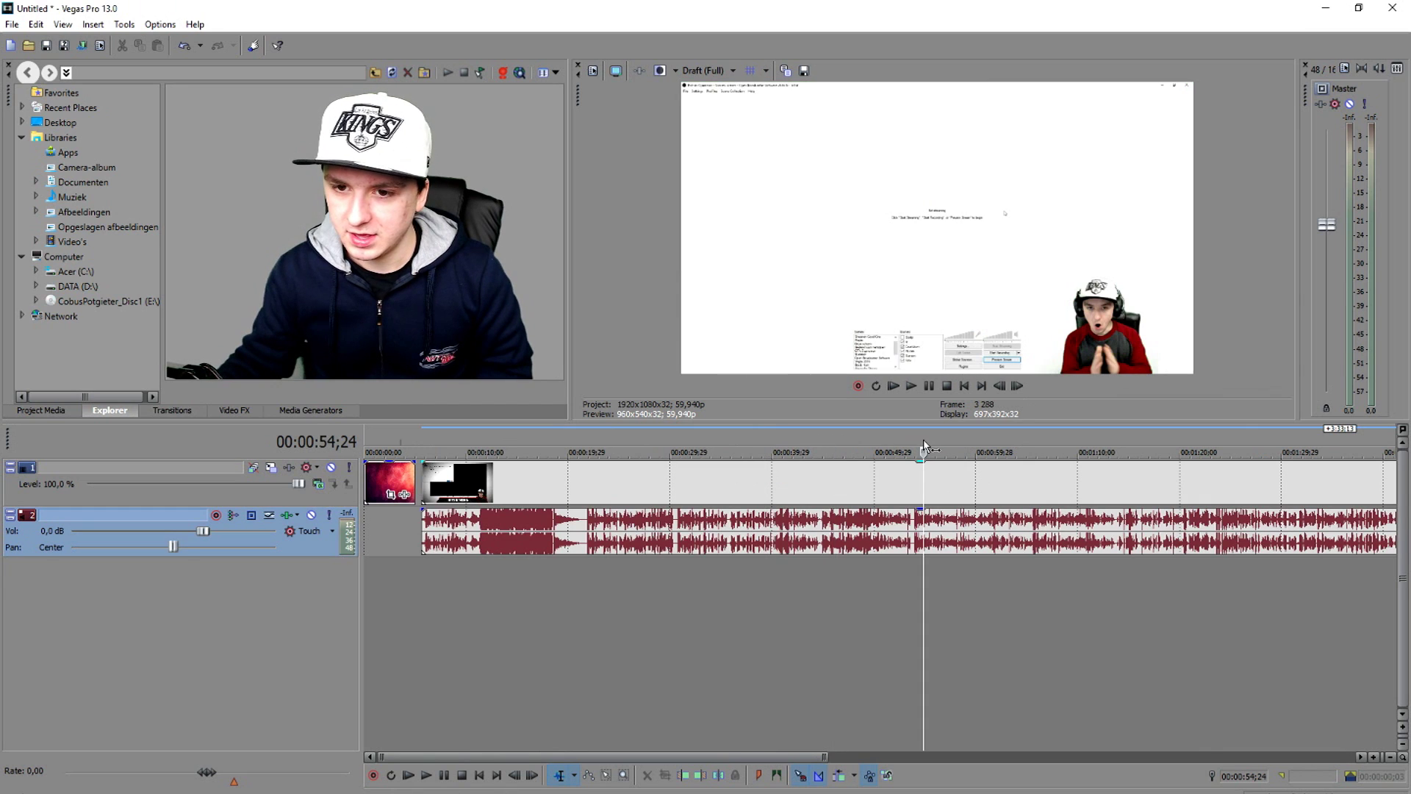
{"action": "left_click", "coordinate": [945, 441]}
{"action": "left_click", "coordinate": [1012, 440]}
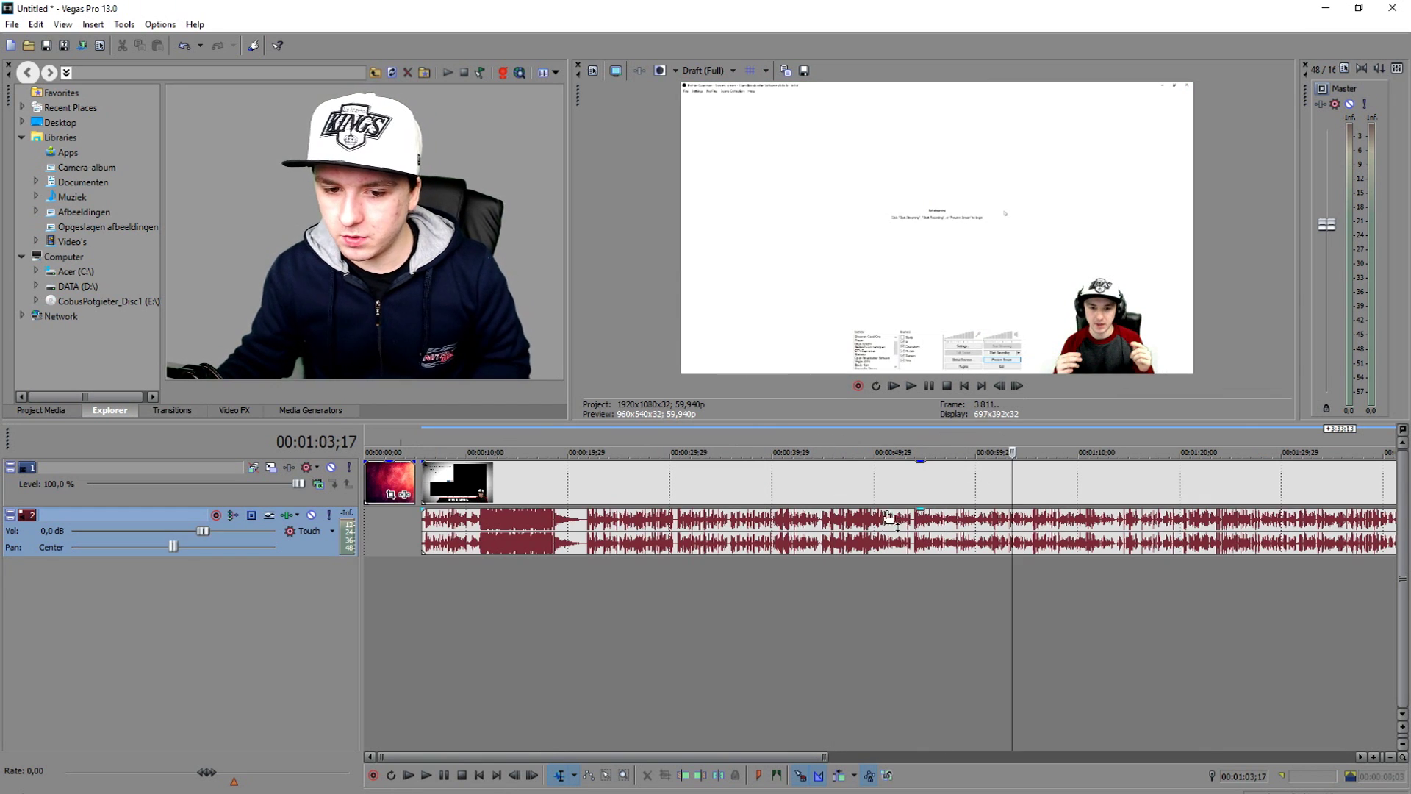
{"action": "left_click", "coordinate": [783, 528]}
{"action": "key", "text": "Delete"}
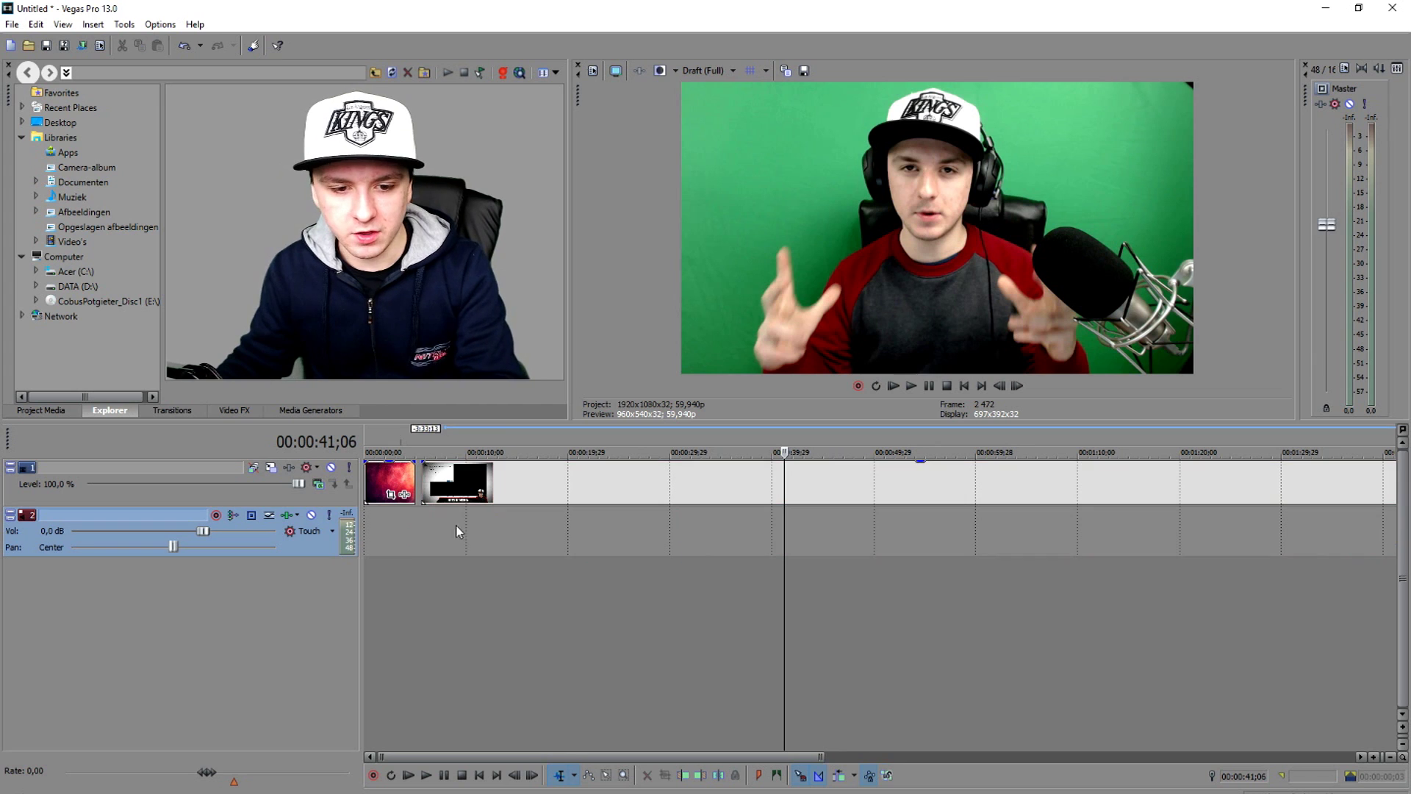
{"action": "right_click", "coordinate": [430, 529]}
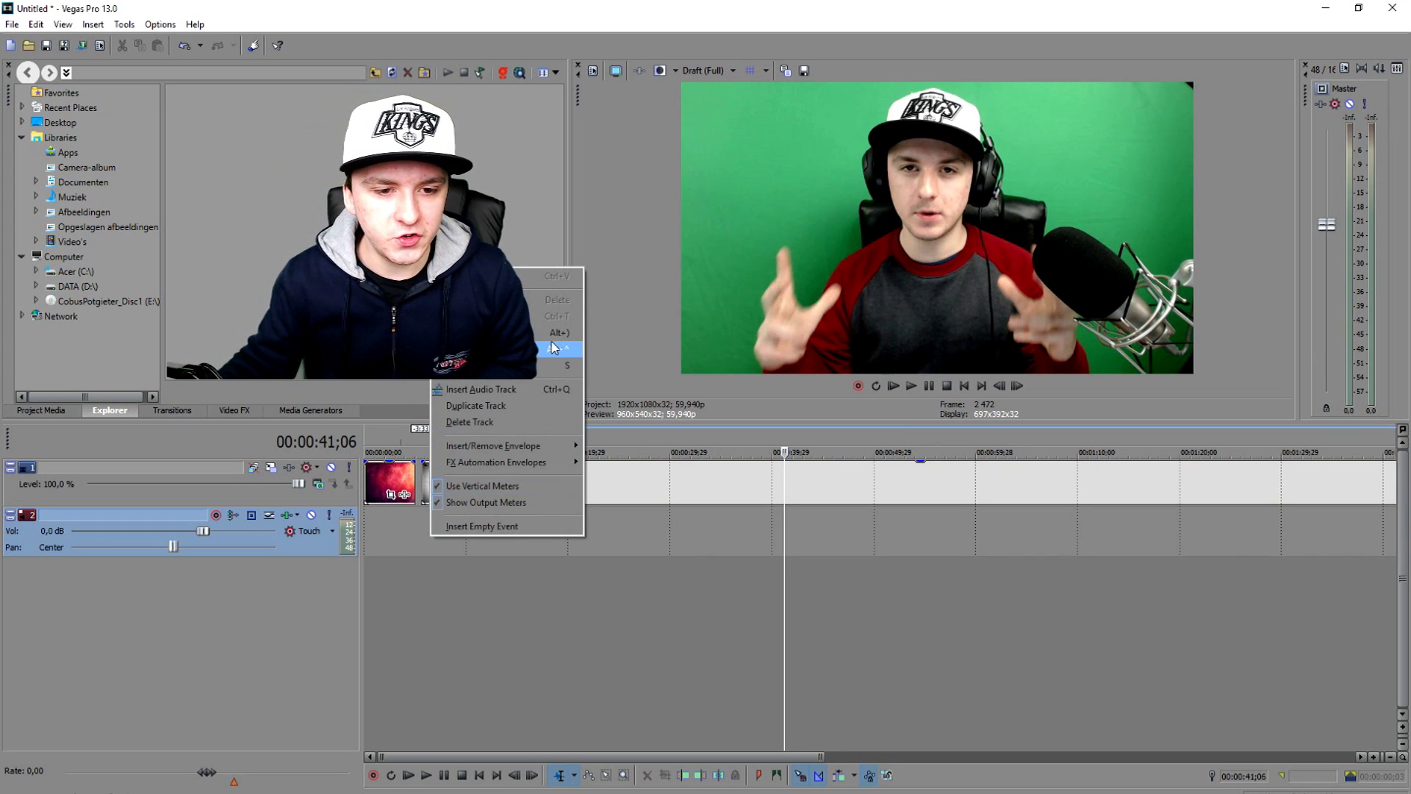
{"action": "left_click", "coordinate": [538, 392]}
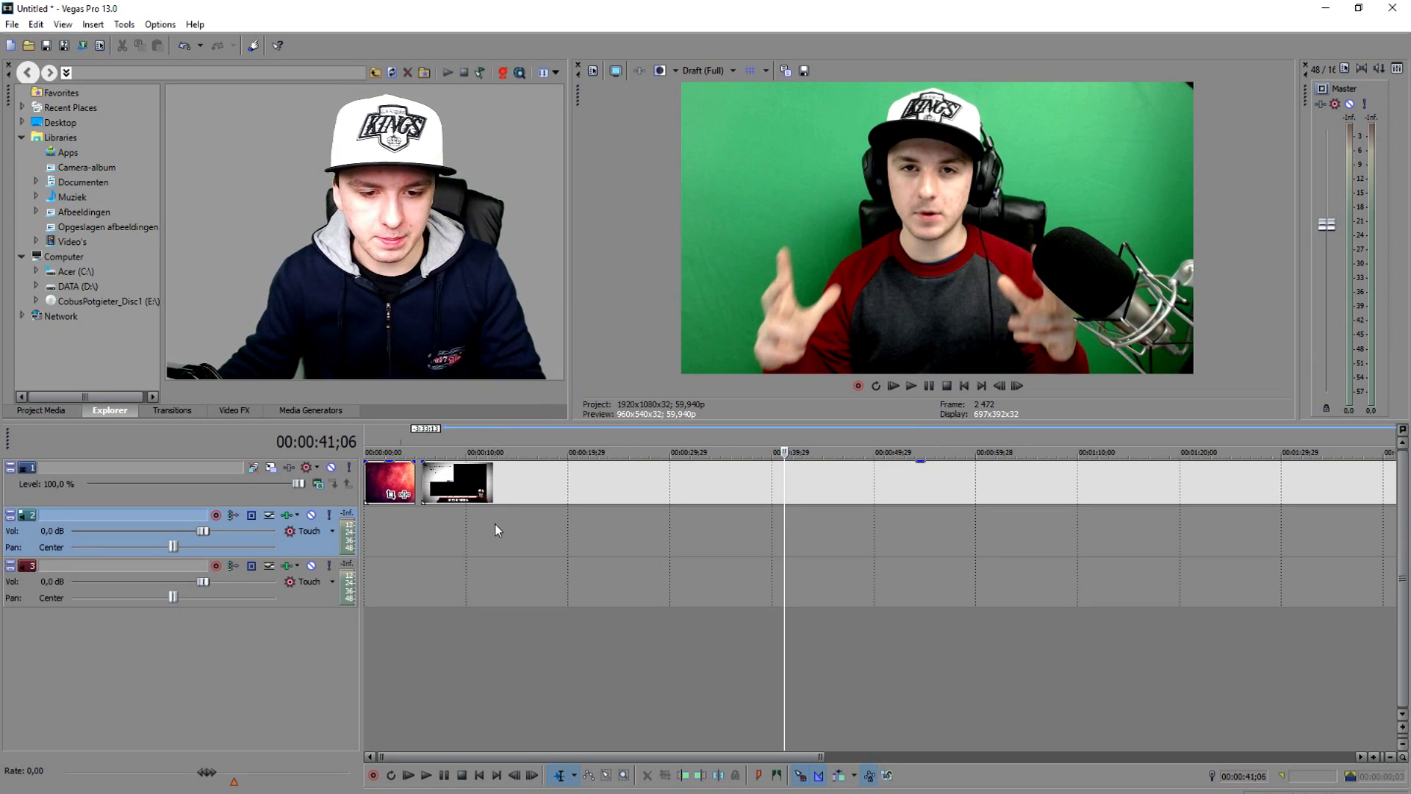
{"action": "key", "text": "ctrl+z"}
- Insert a new video track above the texture and move the video clip onto it at the timeline start
{"action": "scroll", "coordinate": [517, 504], "scroll_direction": "down", "scroll_amount": 3}
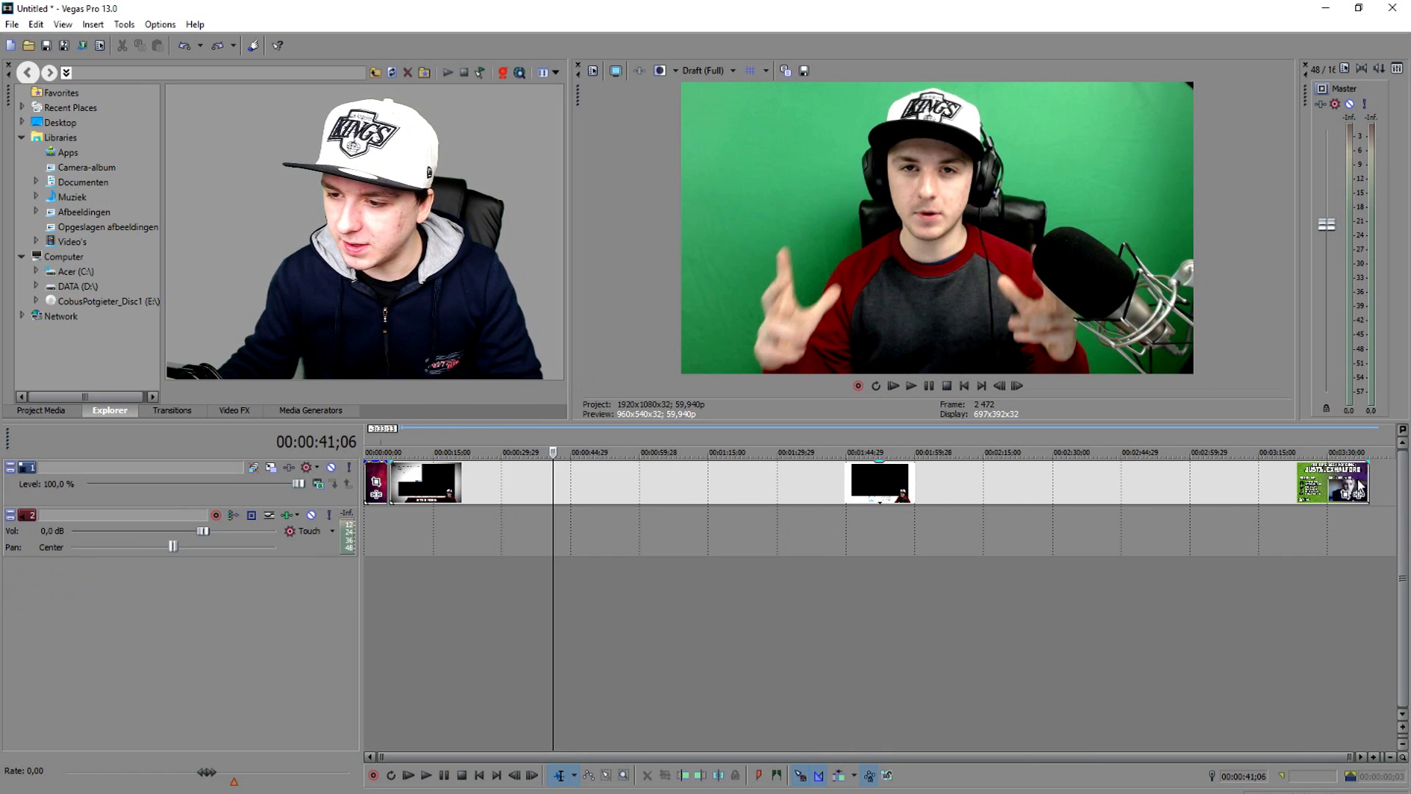
{"action": "right_click", "coordinate": [1389, 478]}
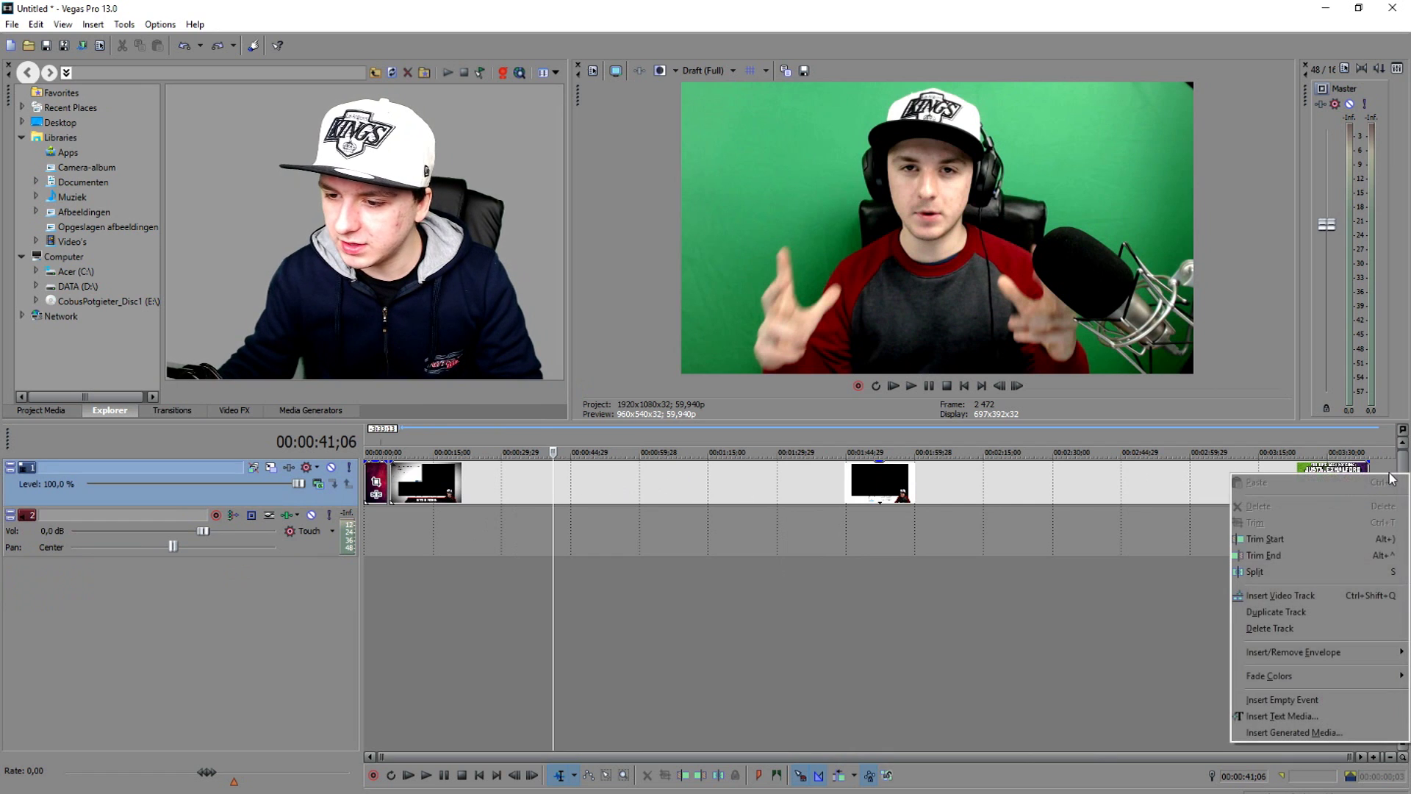
{"action": "left_click", "coordinate": [1309, 597]}
{"action": "scroll", "coordinate": [453, 484], "scroll_direction": "up", "scroll_amount": 2}
{"action": "left_click_drag", "start_coordinate": [523, 497], "coordinate": [494, 488]}
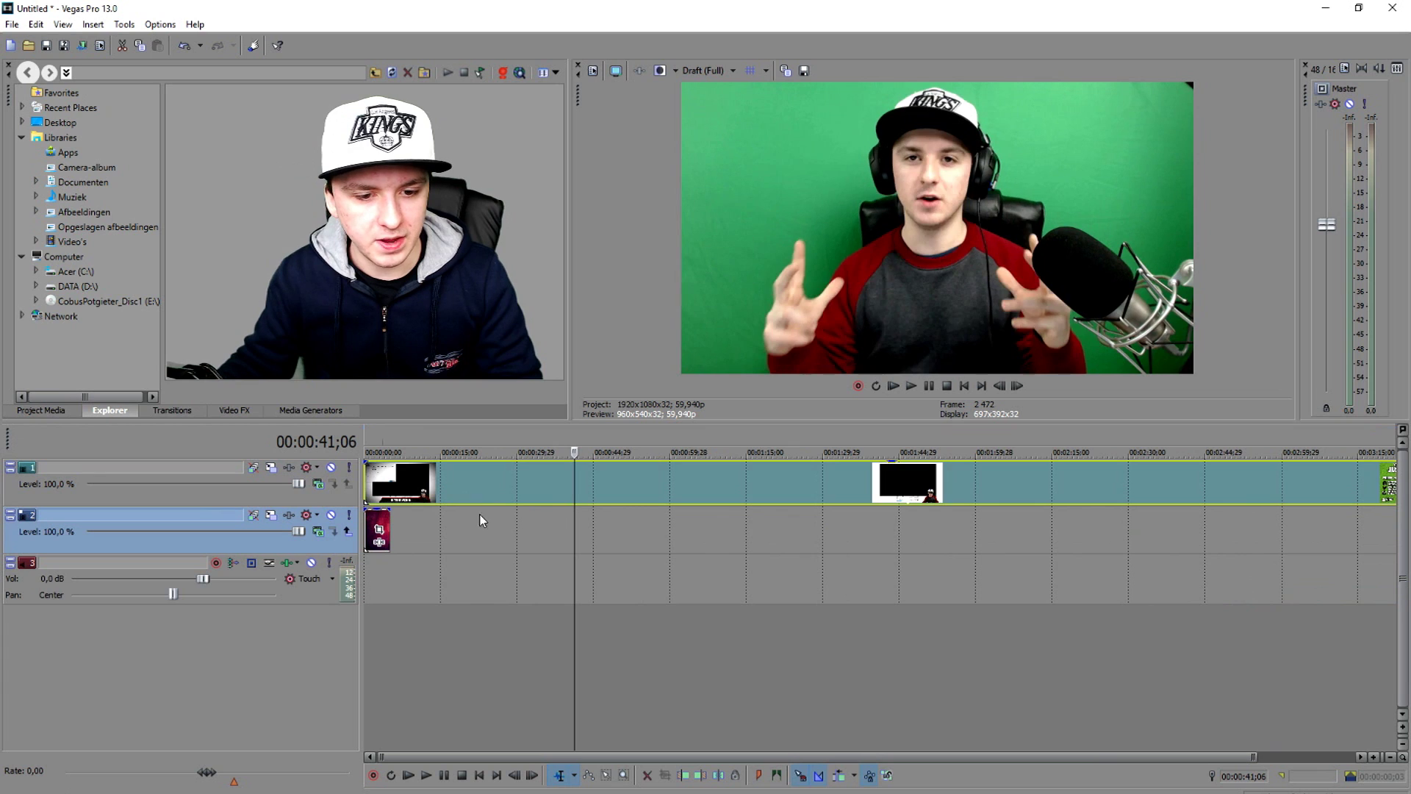
- Split the video clip past its middle, delete the part before the cut and move the remainder to the timeline start
{"action": "left_click", "coordinate": [687, 484]}
{"action": "left_click", "coordinate": [771, 482]}
{"action": "left_click", "coordinate": [936, 485]}
{"action": "left_click", "coordinate": [1005, 493]}
{"action": "left_click", "coordinate": [1060, 486]}
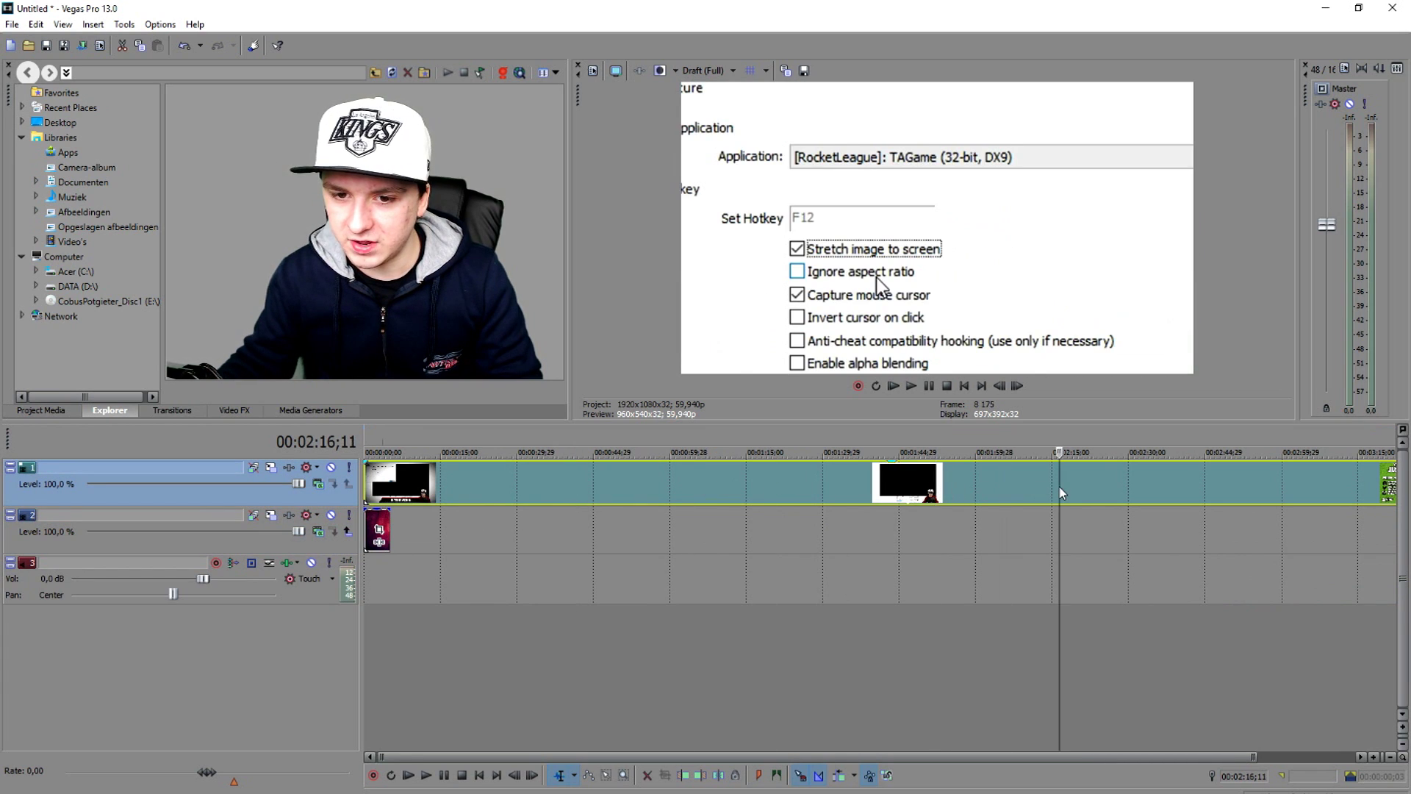
{"action": "left_click", "coordinate": [1109, 484]}
{"action": "key", "text": "s"}
{"action": "left_click", "coordinate": [1028, 485]}
{"action": "key", "text": "Delete"}
{"action": "left_click_drag", "start_coordinate": [1135, 489], "coordinate": [389, 485]}
- Split the video clip at 00:00:04;14 and remove everything after the cut
{"action": "left_click", "coordinate": [963, 386]}
{"action": "scroll", "coordinate": [546, 518], "scroll_direction": "up", "scroll_amount": 7}
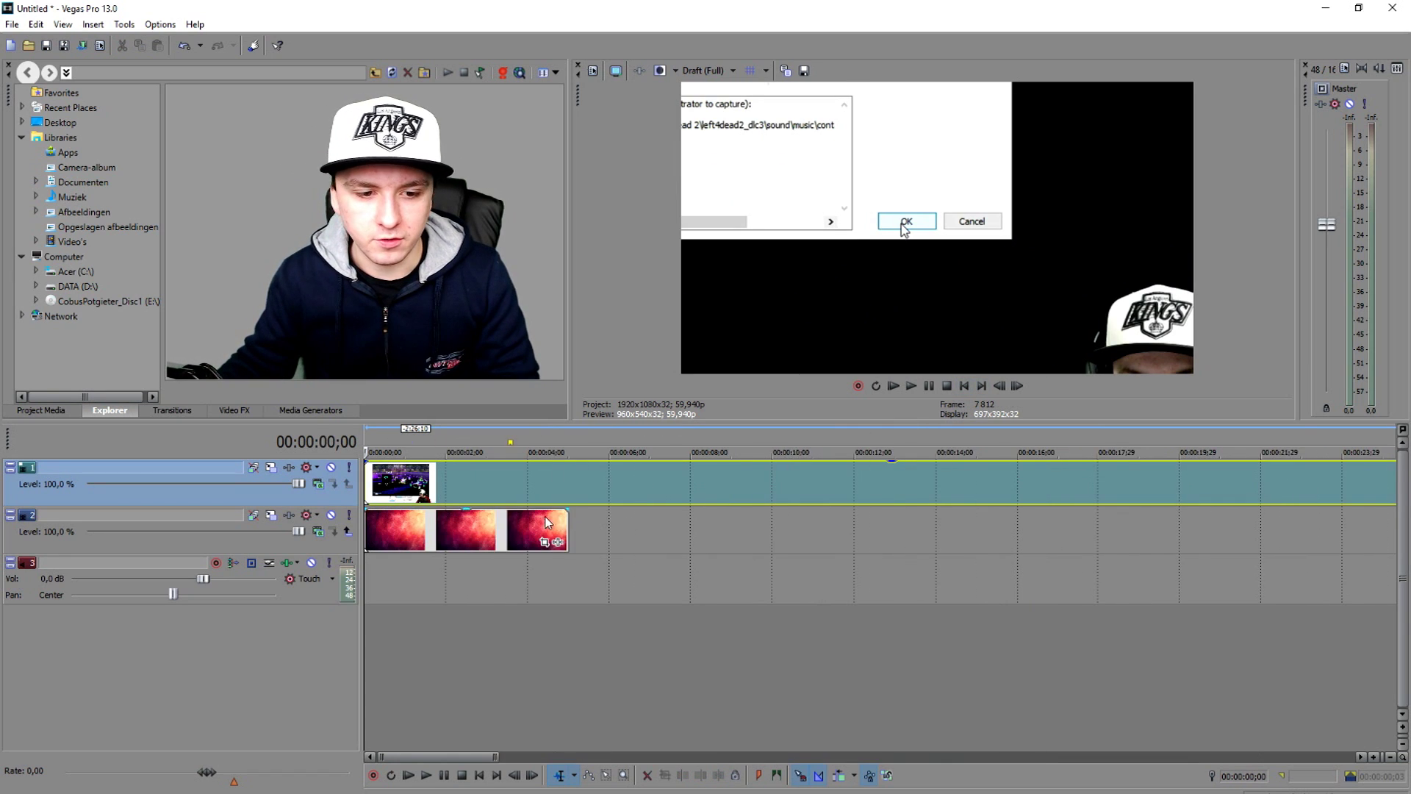
{"action": "left_click", "coordinate": [607, 480]}
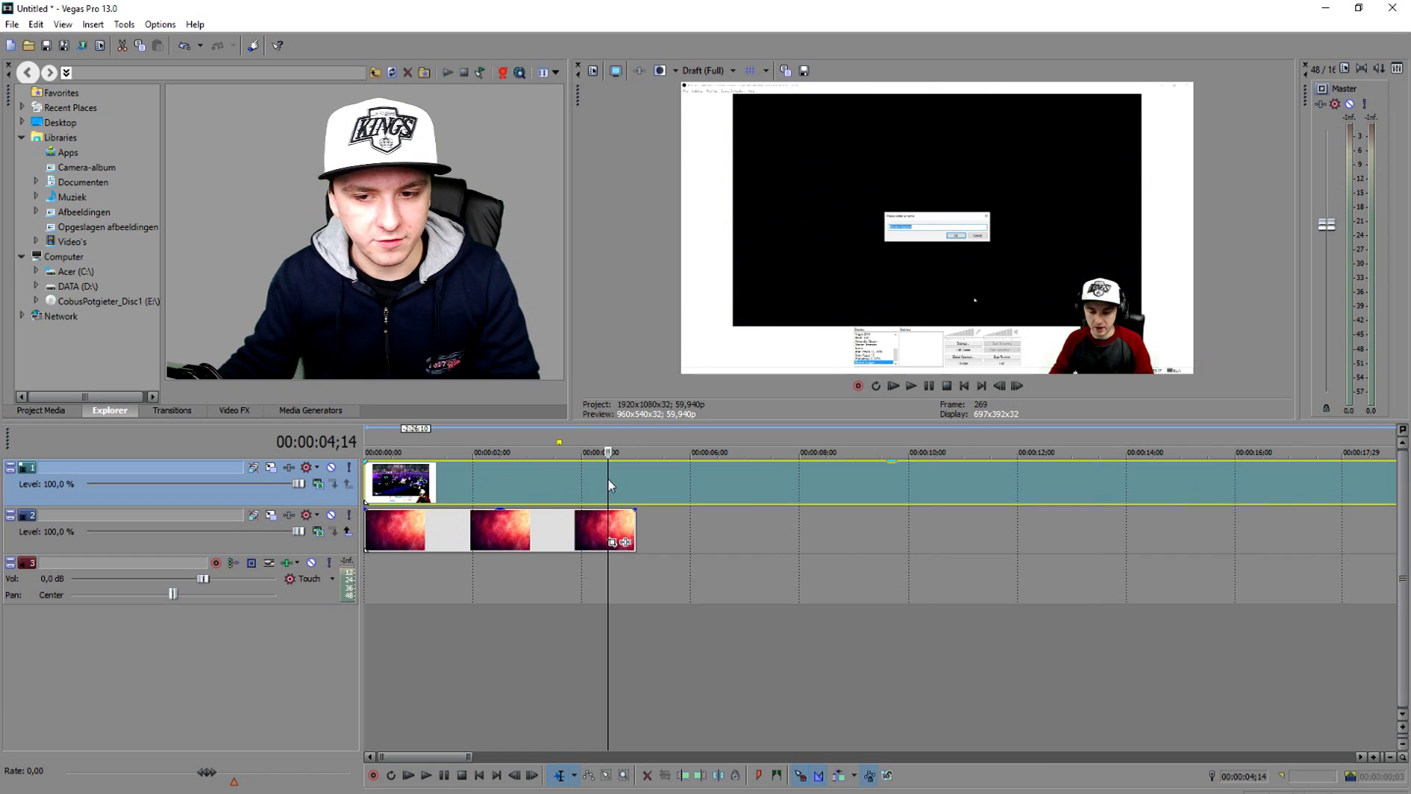
{"action": "key", "text": "s"}
{"action": "left_click_drag", "start_coordinate": [649, 488], "coordinate": [980, 392]}
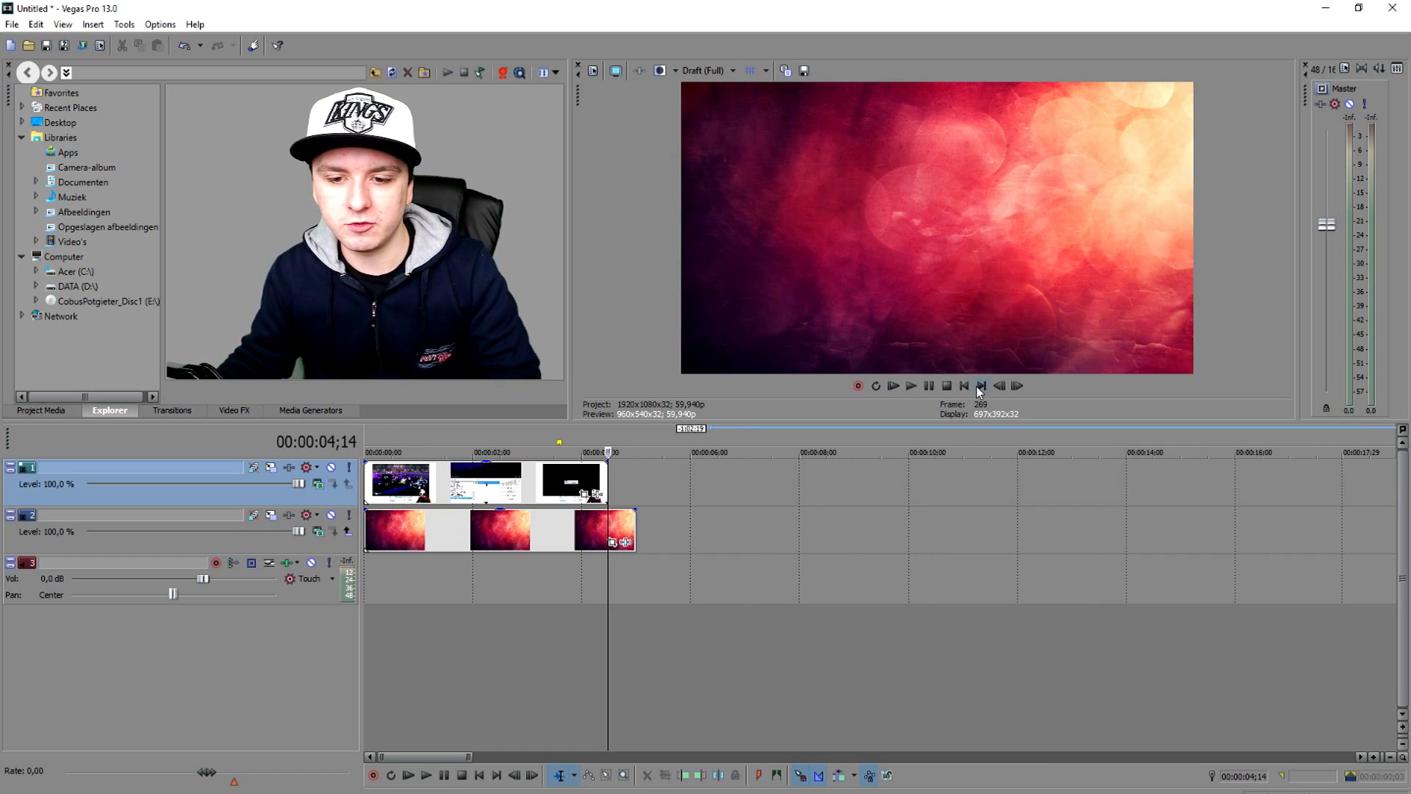
- Extend the end of the video clip to match the end of the texture event and preview from the start
{"action": "left_click", "coordinate": [964, 386]}
{"action": "scroll", "coordinate": [879, 478], "scroll_direction": "up", "scroll_amount": 2}
{"action": "left_click_drag", "start_coordinate": [850, 479], "coordinate": [907, 469]}
{"action": "key", "text": "space"}
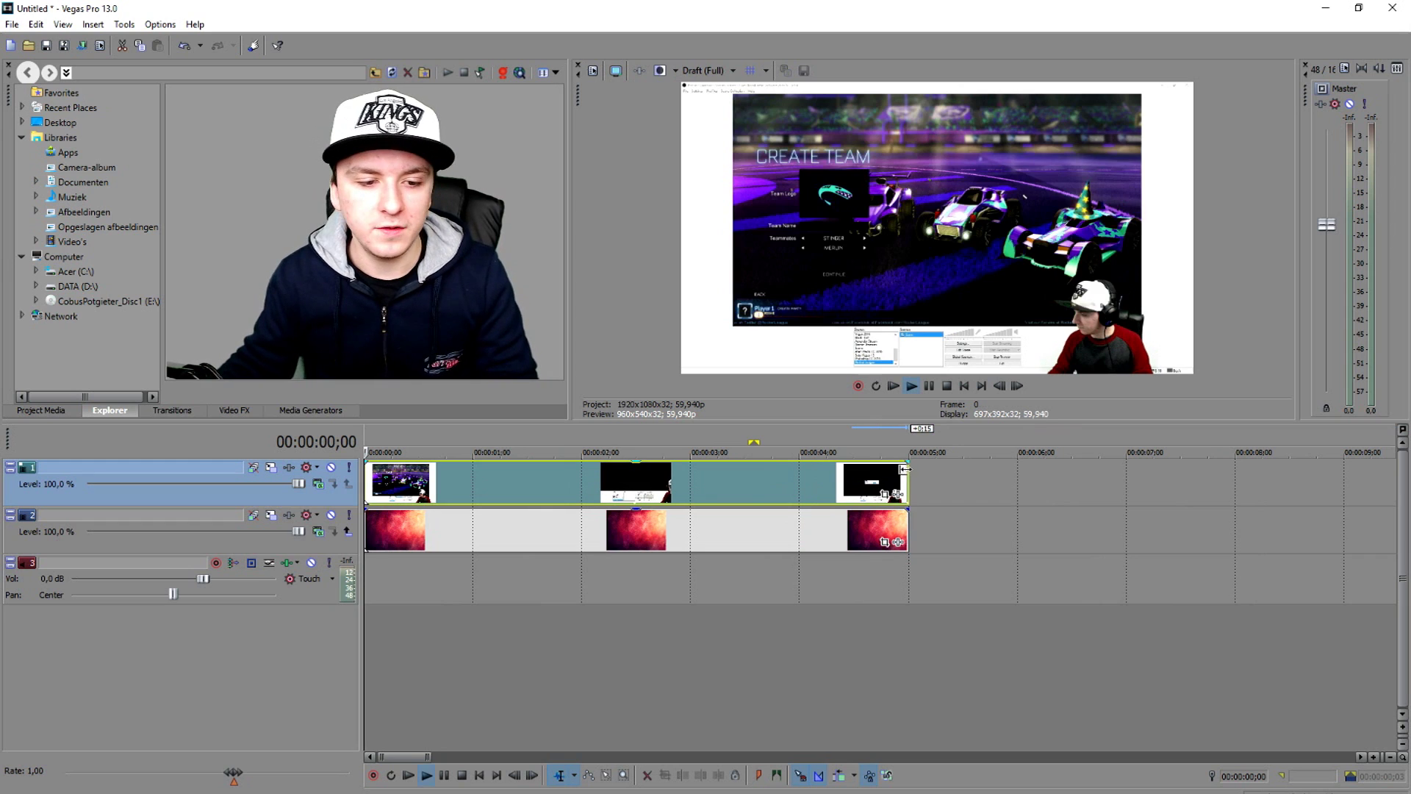
{"action": "key", "text": "space"}
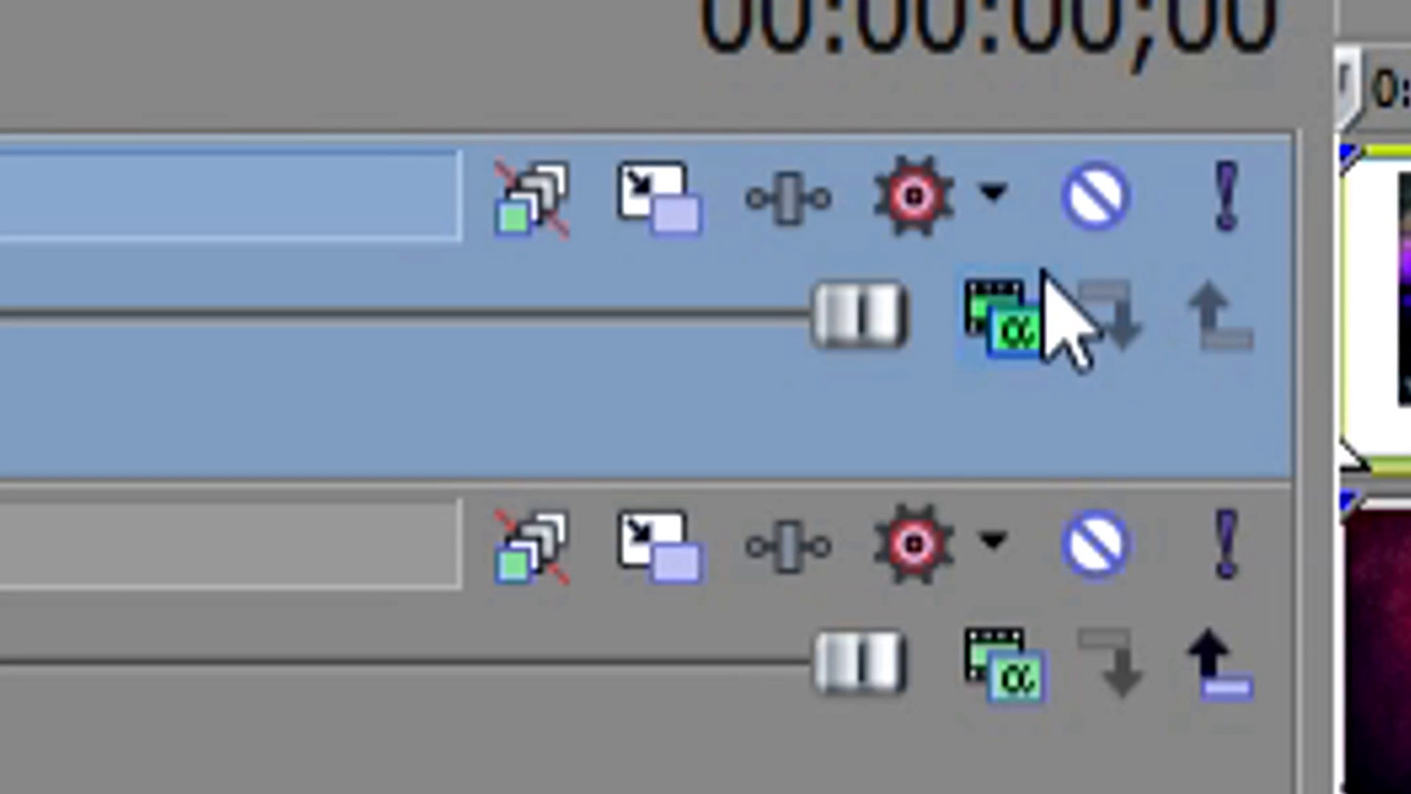
- With Track Motion on track 1, scale the video to about 852 × 479, position it at about X 491, Y -273, and preview it
{"action": "left_click", "coordinate": [694, 219]}
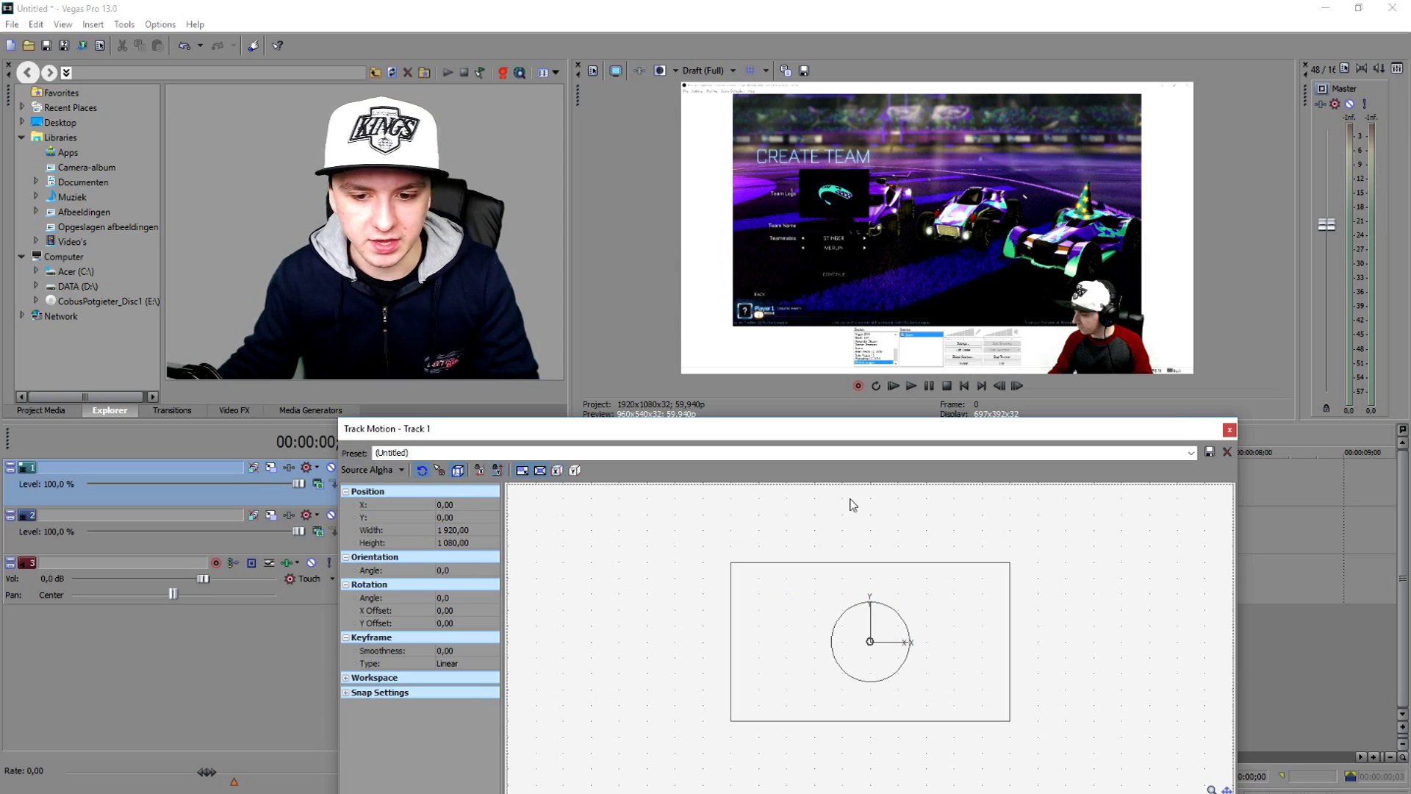
{"action": "left_click_drag", "start_coordinate": [873, 429], "coordinate": [874, 469]}
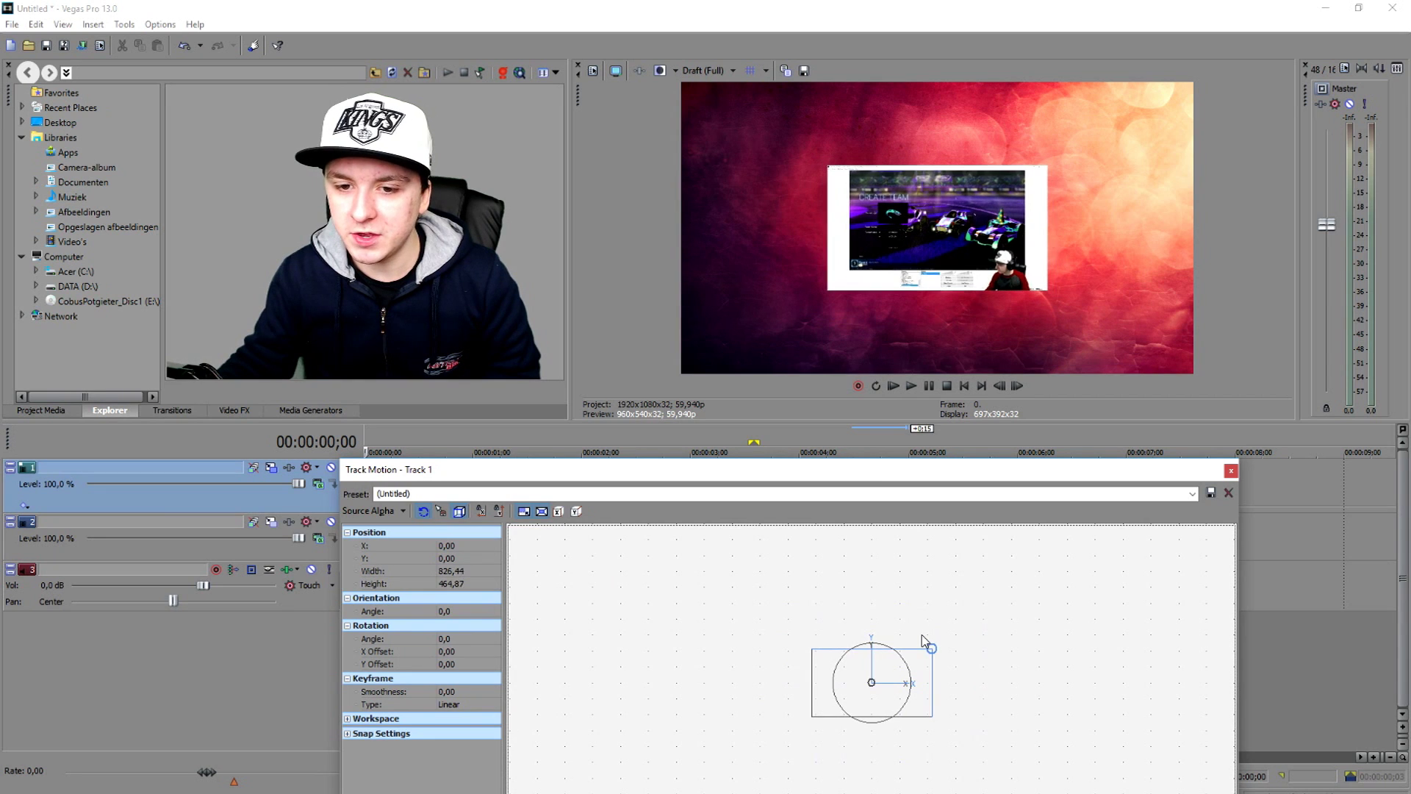
{"action": "left_click_drag", "start_coordinate": [923, 636], "coordinate": [897, 665]}
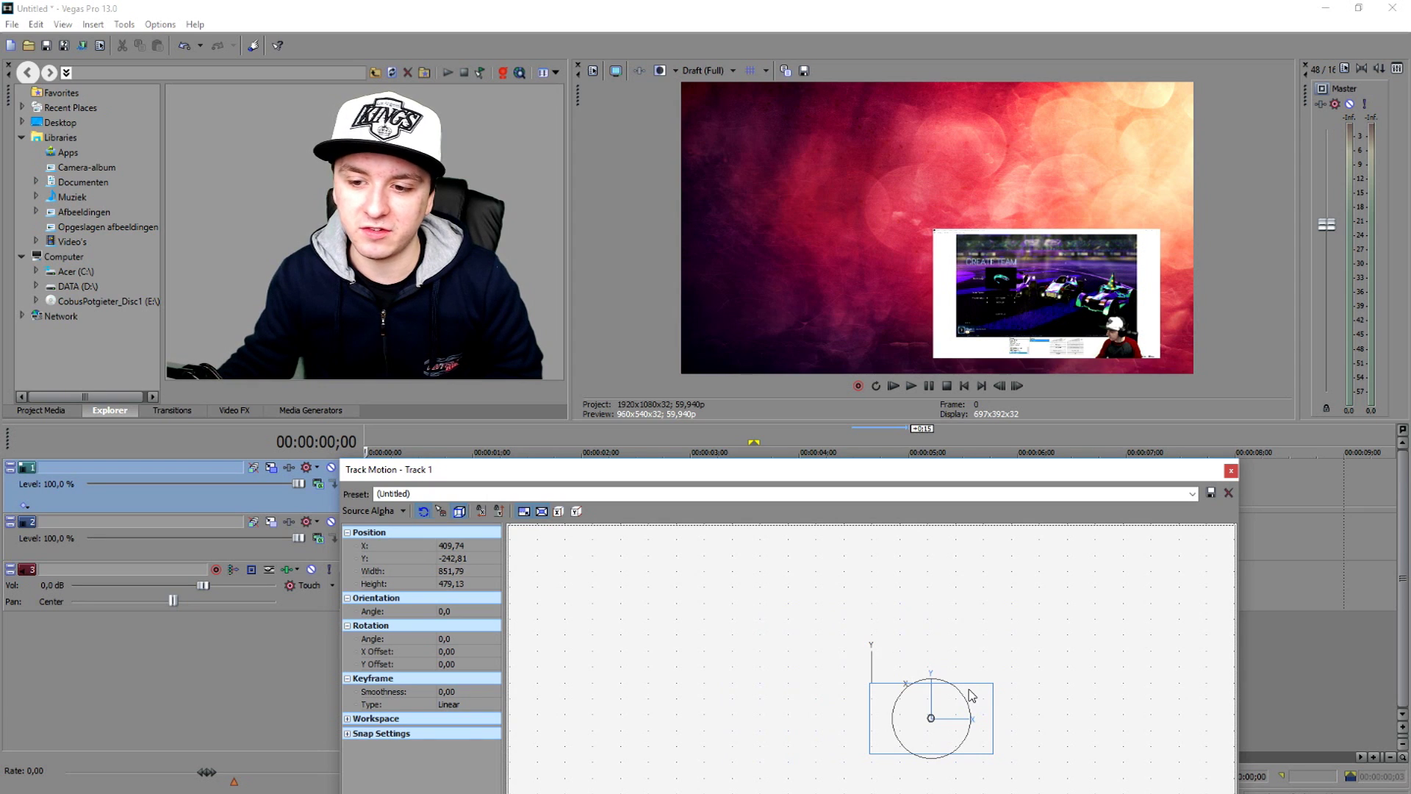
{"action": "left_click_drag", "start_coordinate": [972, 694], "coordinate": [984, 699]}
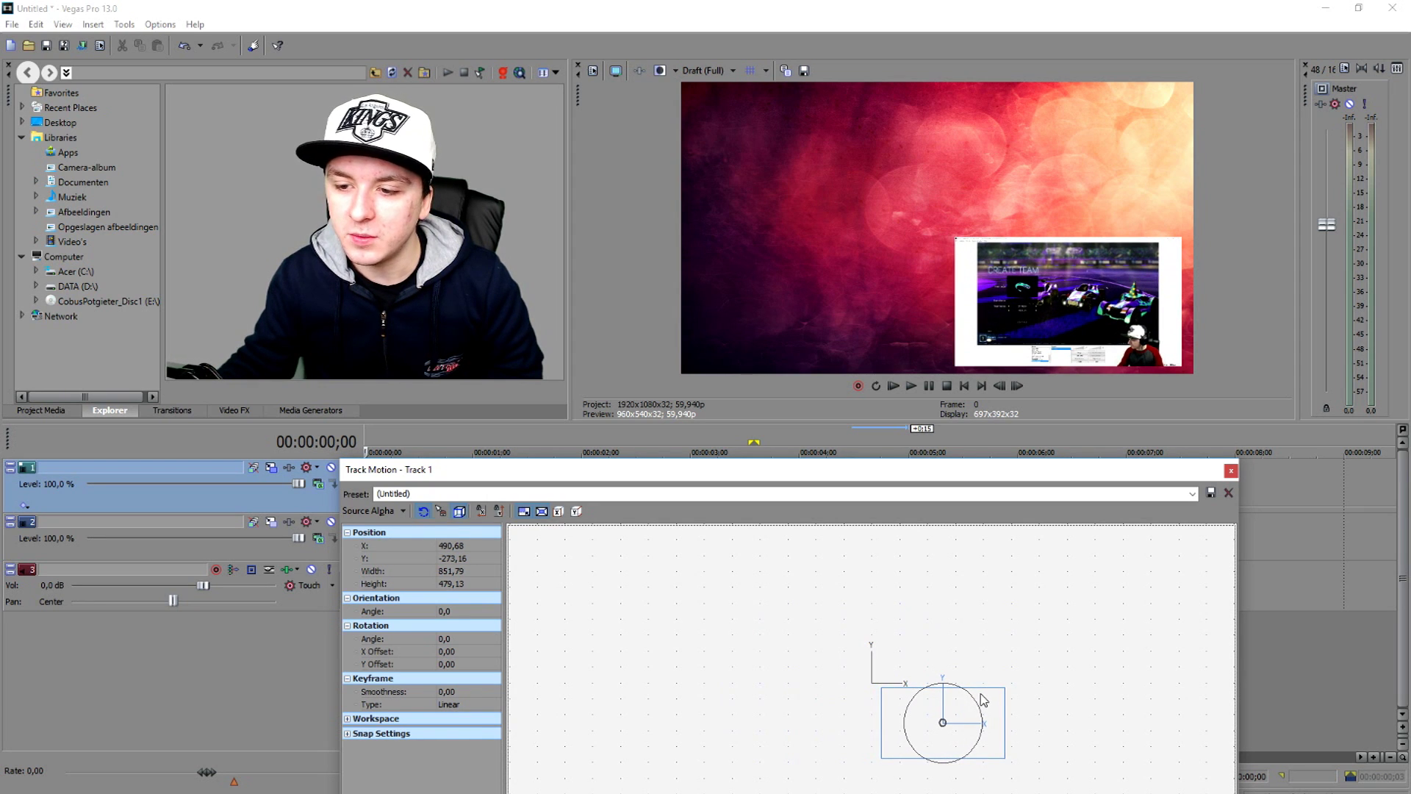
{"action": "left_click", "coordinate": [1231, 471]}
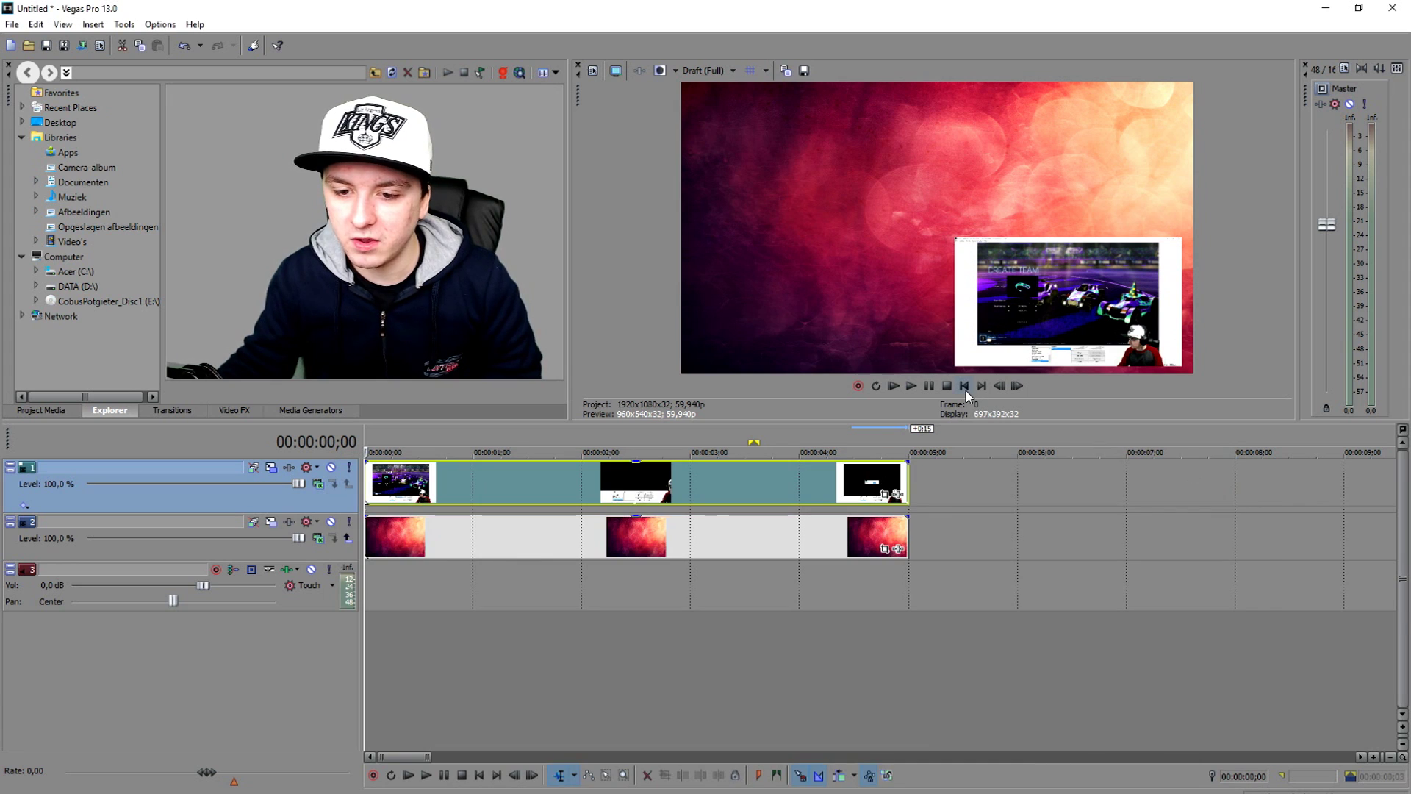
{"action": "key", "text": "space"}
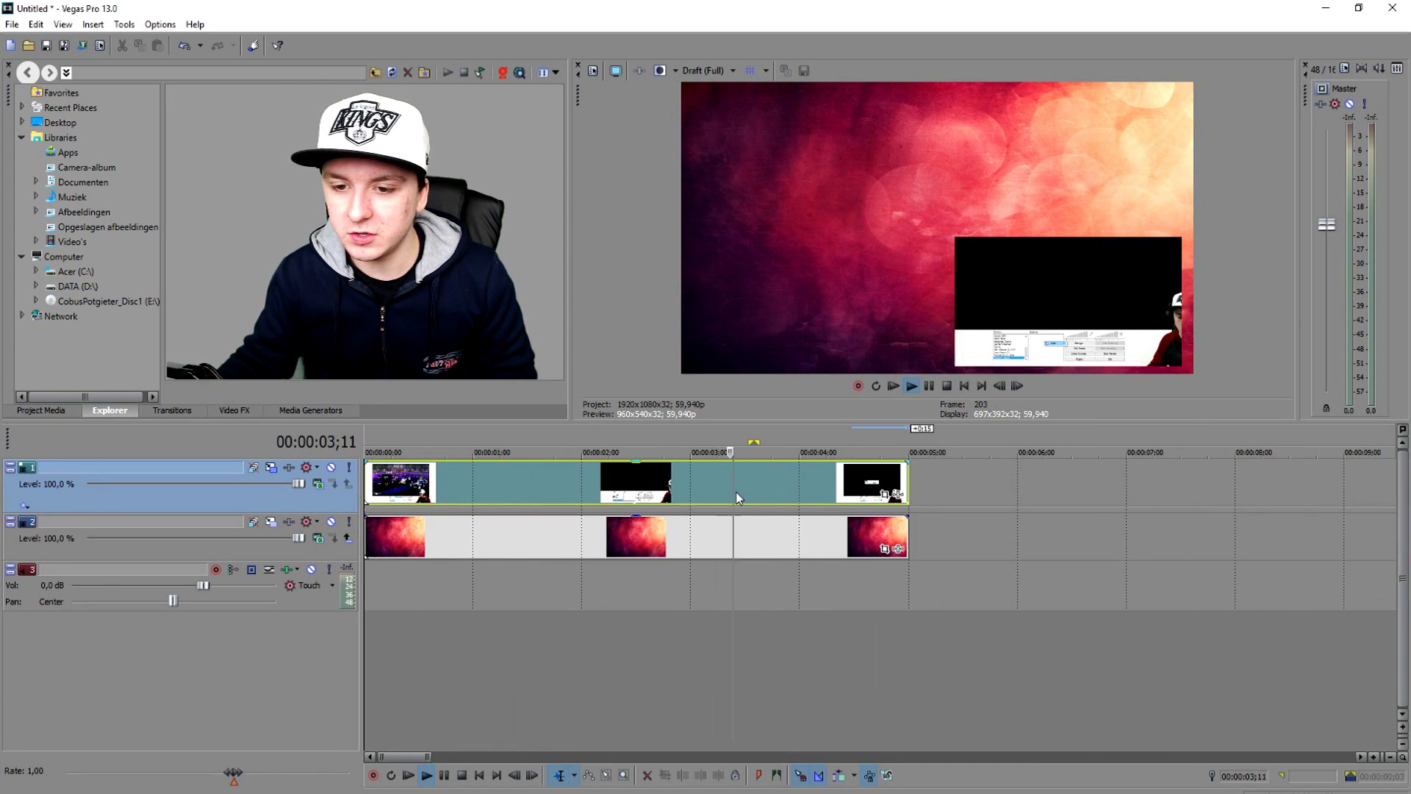
{"action": "key", "text": "space"}
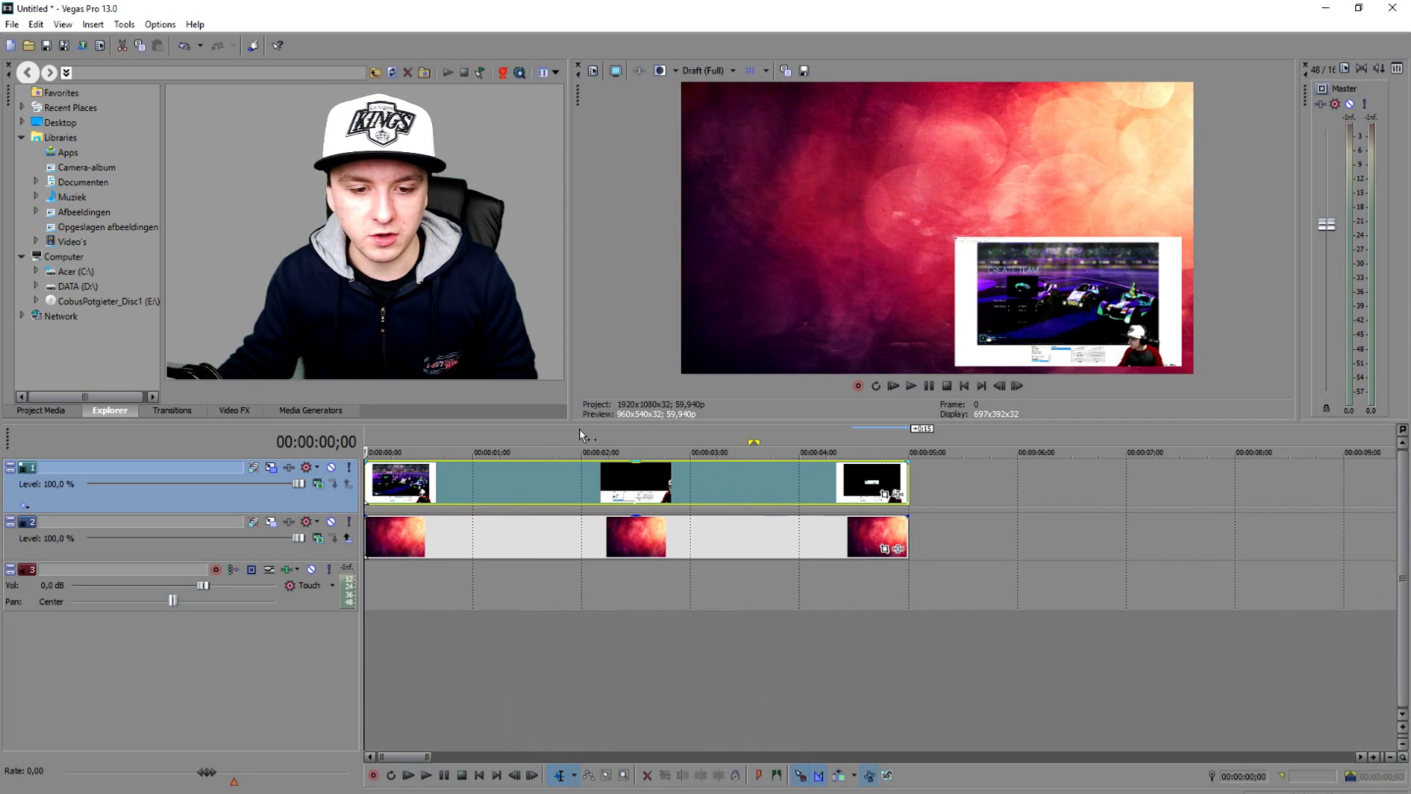
- Add a default Titles & Text event on a new track above the video, starting at the beginning of the timeline
{"action": "left_click", "coordinate": [580, 430]}
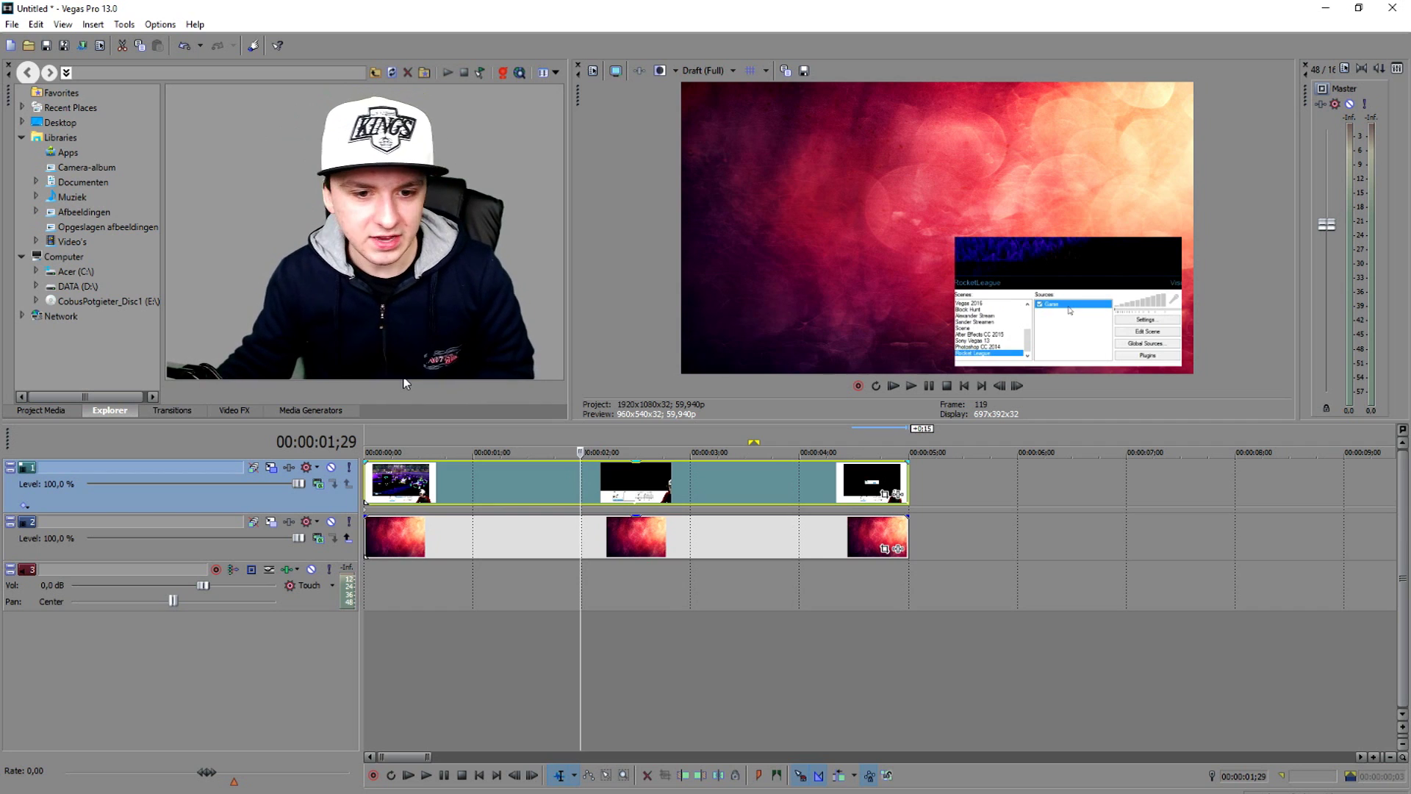
{"action": "left_click", "coordinate": [344, 410]}
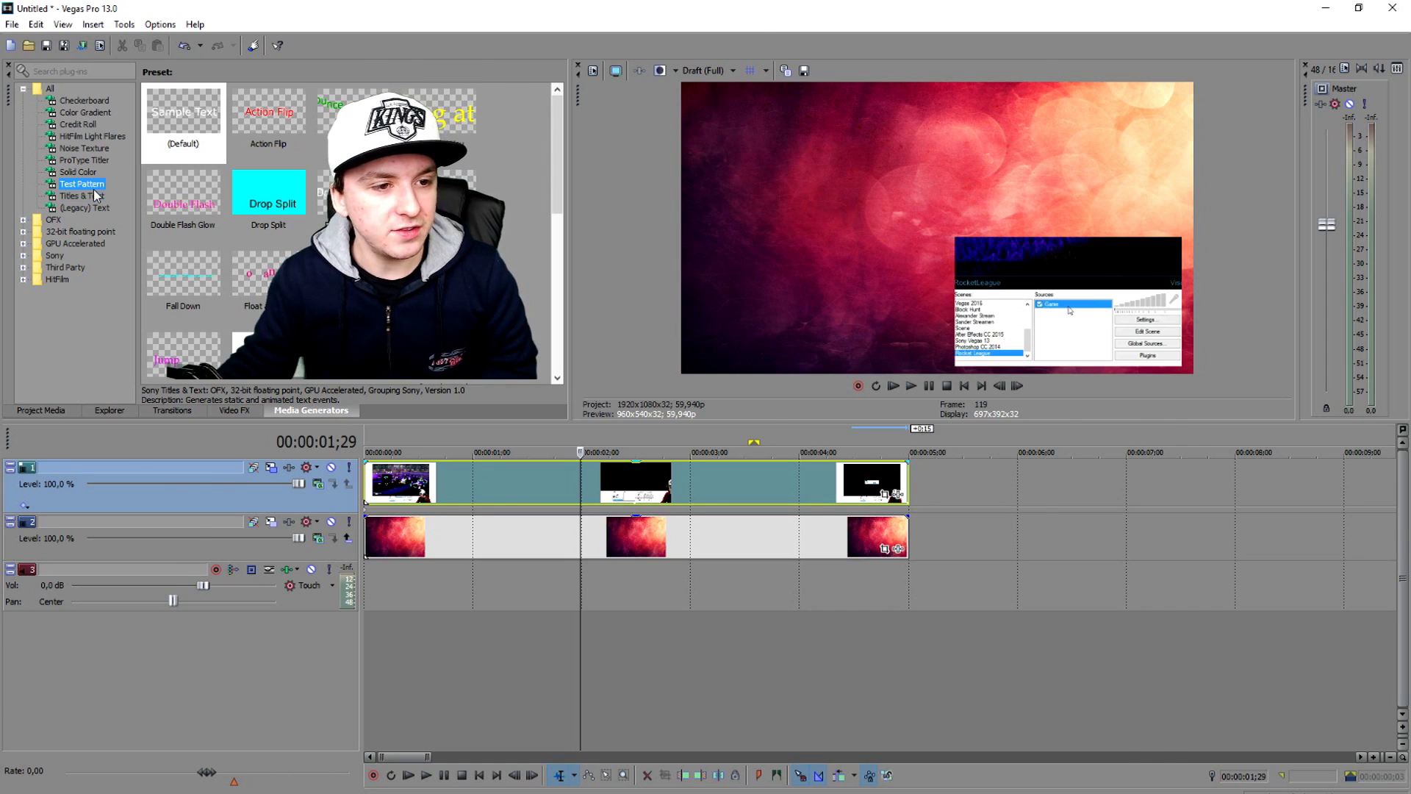
{"action": "left_click", "coordinate": [89, 195]}
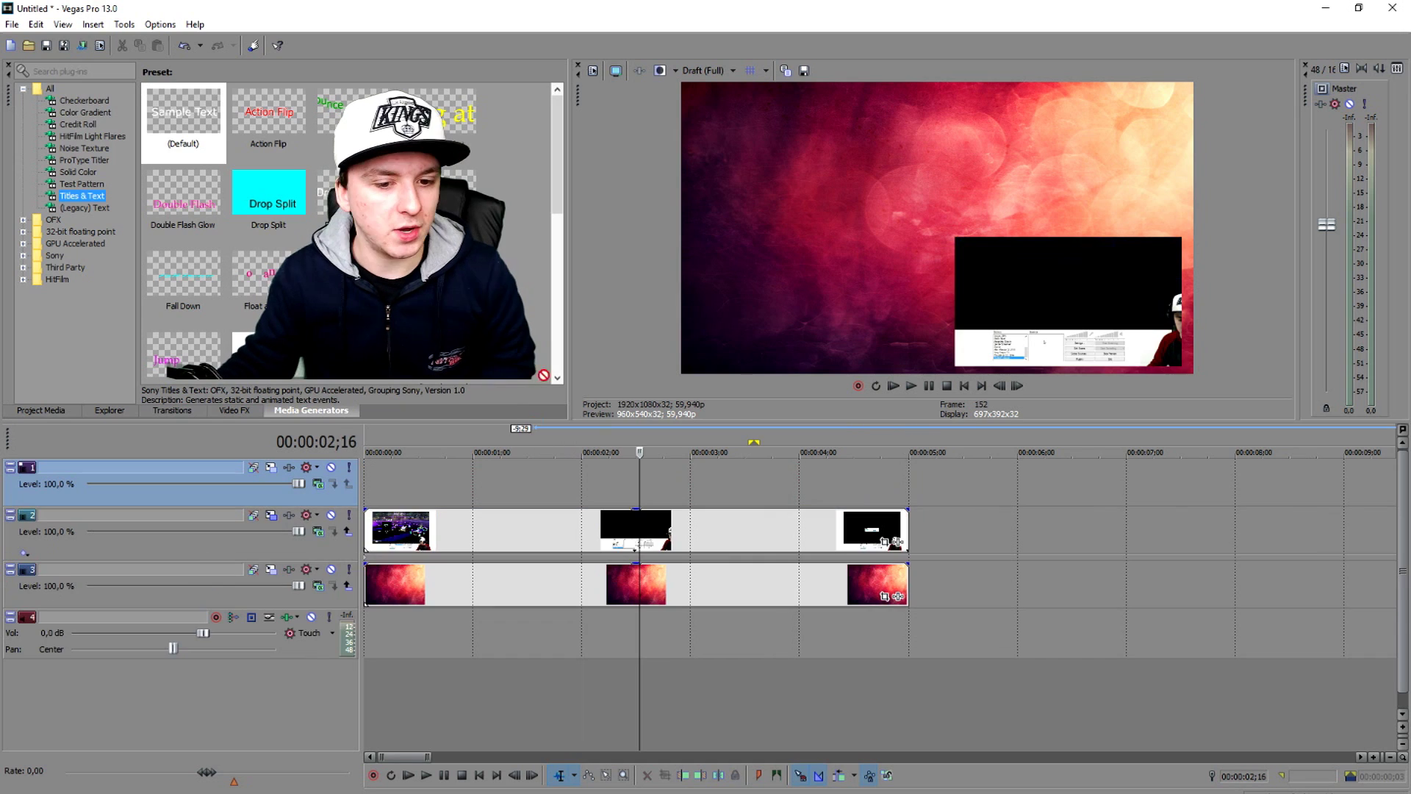
{"action": "left_click_drag", "start_coordinate": [183, 117], "coordinate": [568, 476]}
{"action": "left_click_drag", "start_coordinate": [692, 486], "coordinate": [482, 483]}
- Replace the title's sample text with "THANK YOU FOR WATCHING!"
{"action": "triple_click", "coordinate": [515, 703]}
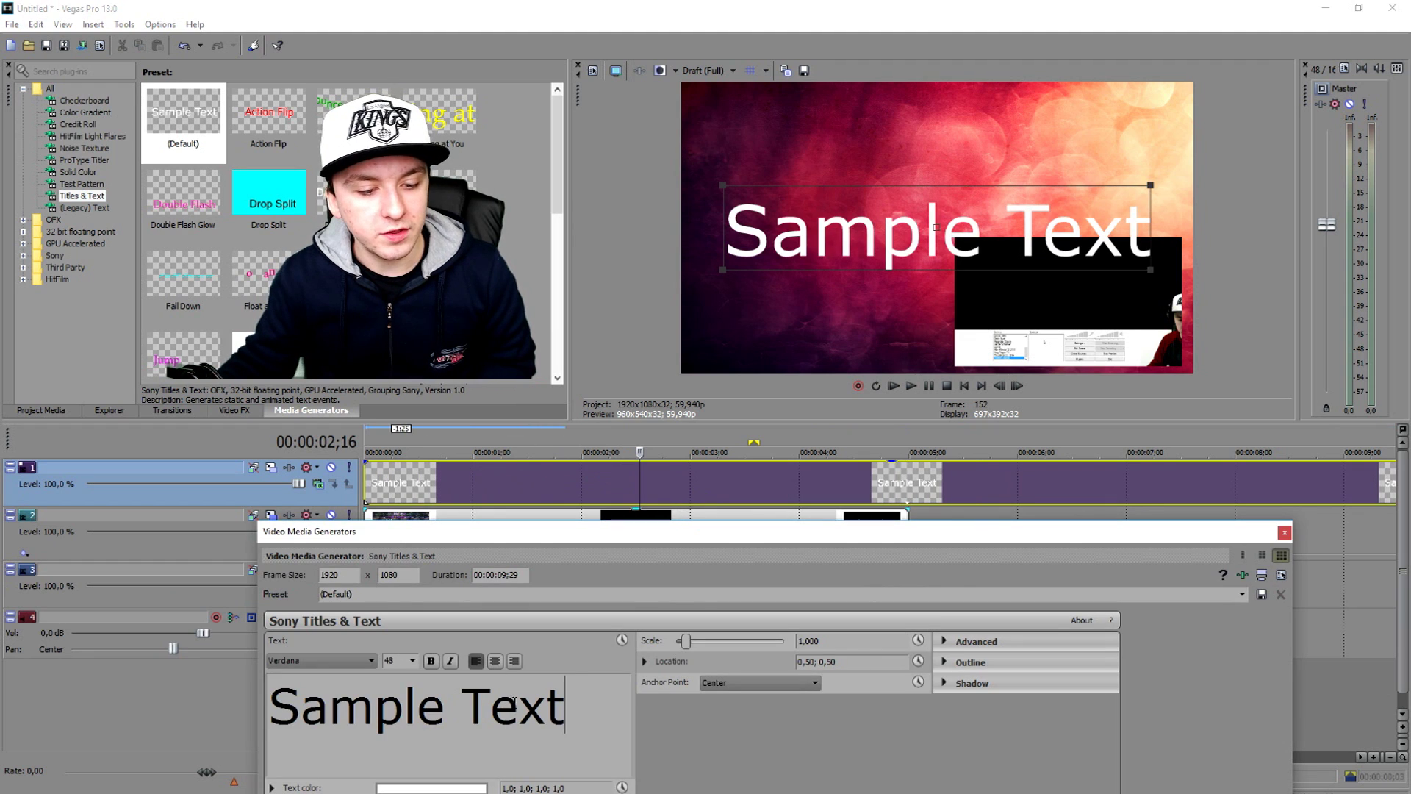
{"action": "type", "text": "THANK Y"}
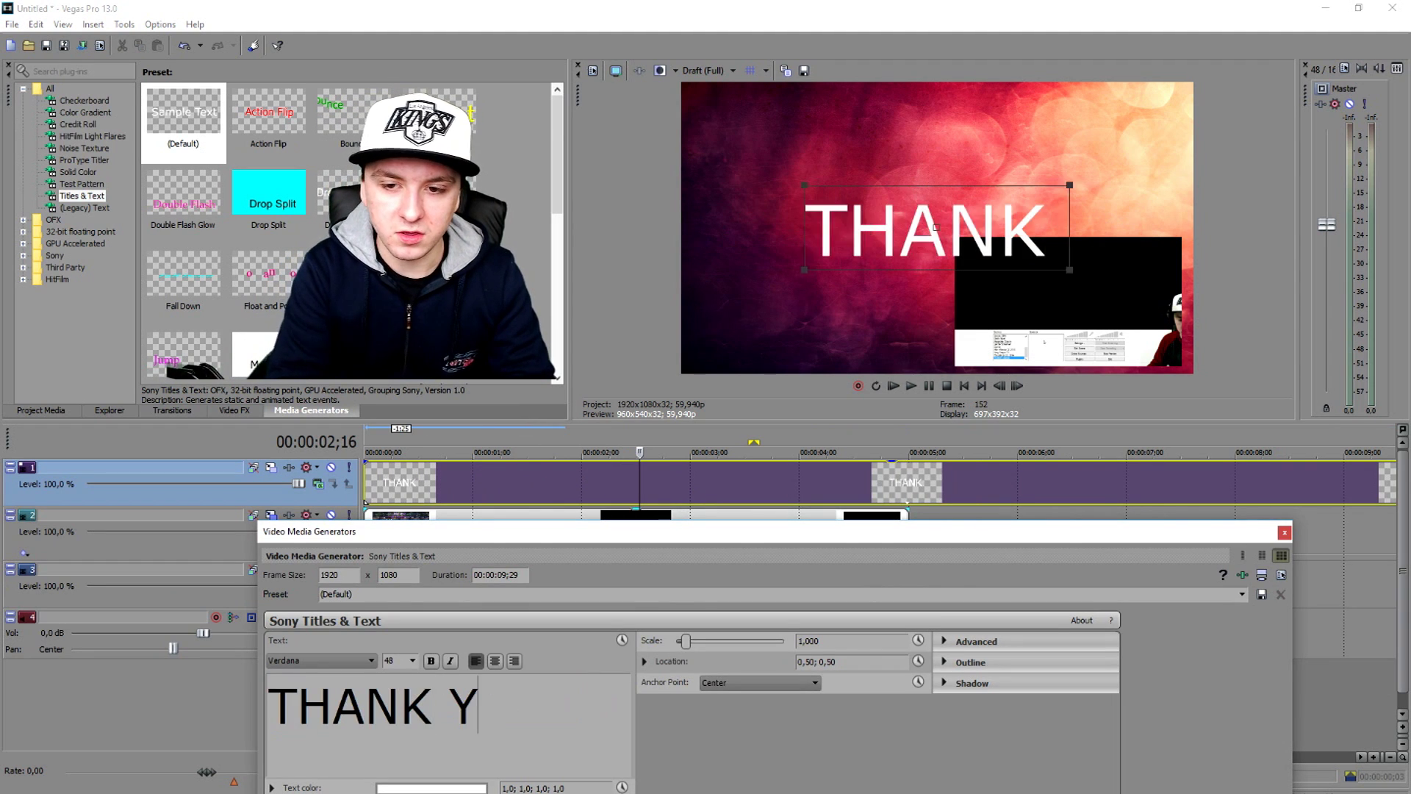
{"action": "type", "text": "OU FOR WATCHING!"}
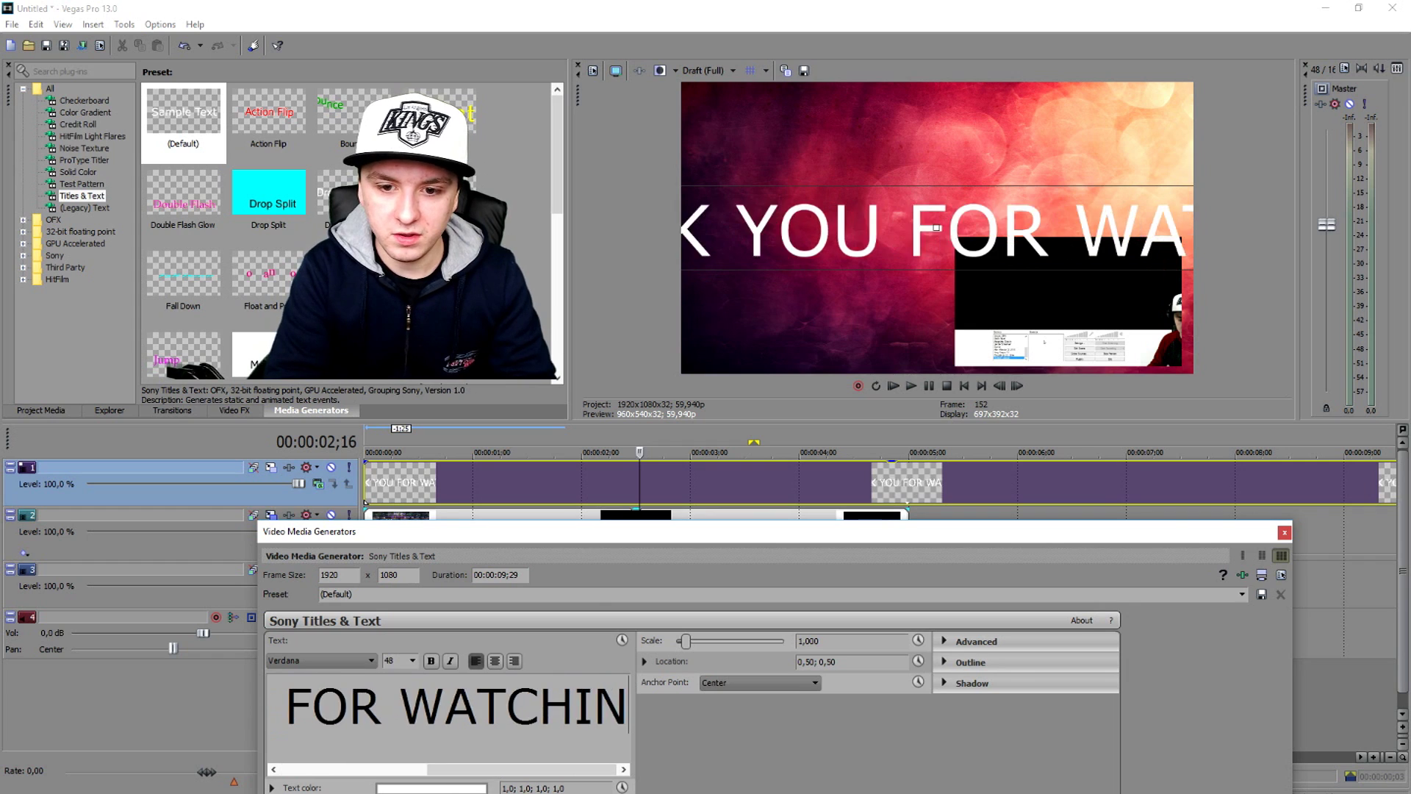
{"action": "scroll", "coordinate": [450, 705], "scroll_direction": "down", "scroll_amount": 6}
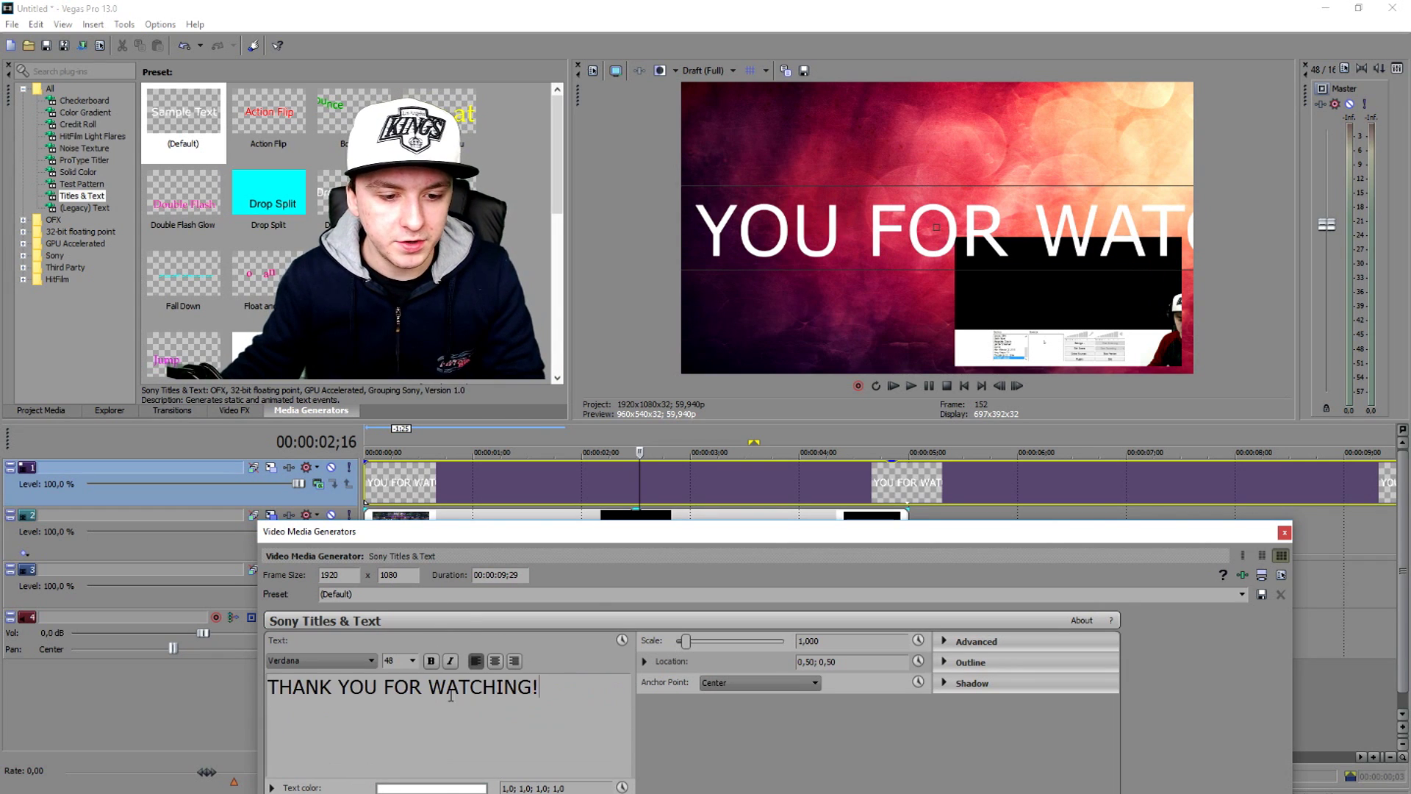
- Select the whole title text and set its font size to 10
{"action": "left_click_drag", "start_coordinate": [460, 531], "coordinate": [632, 399]}
{"action": "double_click", "coordinate": [621, 586]}
{"action": "left_click", "coordinate": [590, 579]}
{"action": "key", "text": "ctrl+a"}
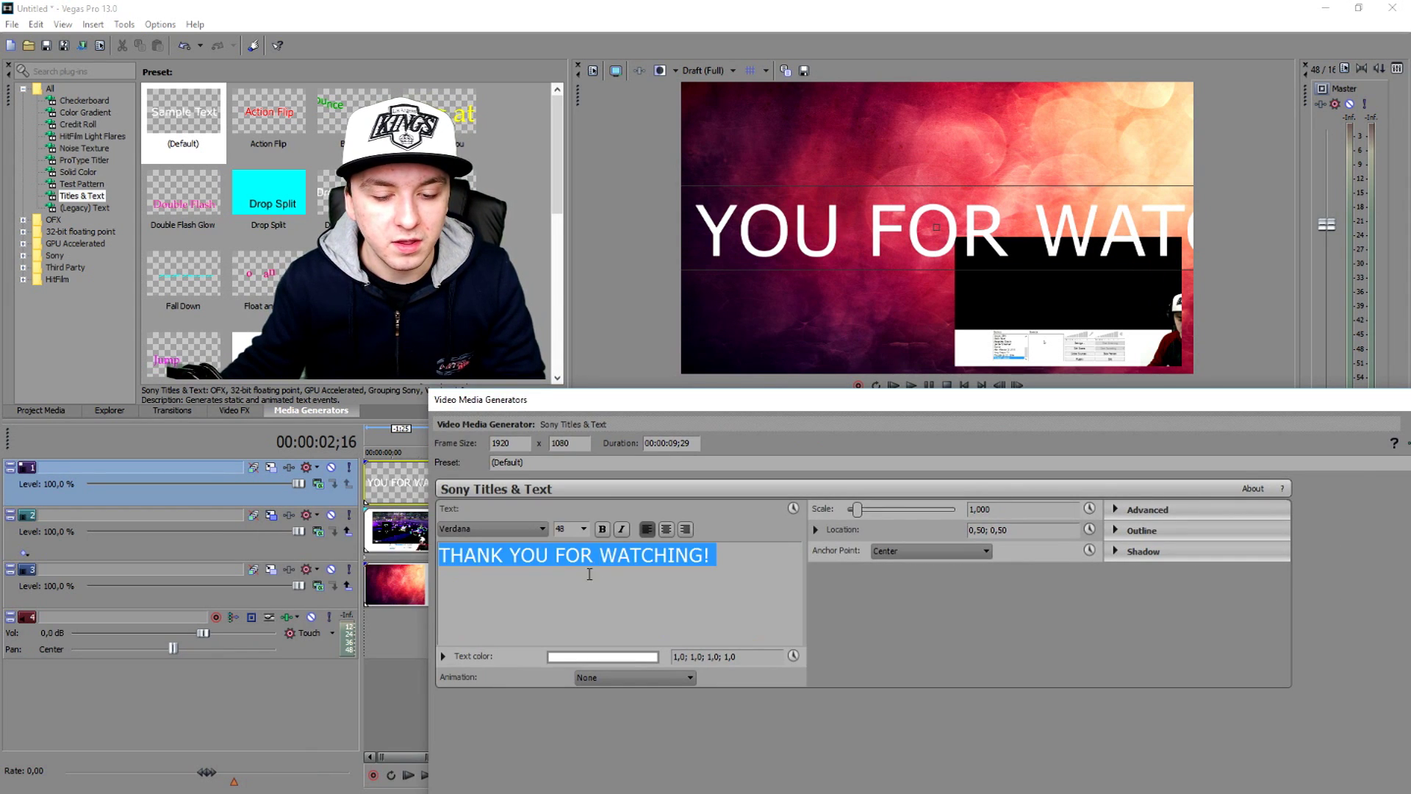
{"action": "left_click", "coordinate": [582, 530]}
{"action": "type", "text": "10"}
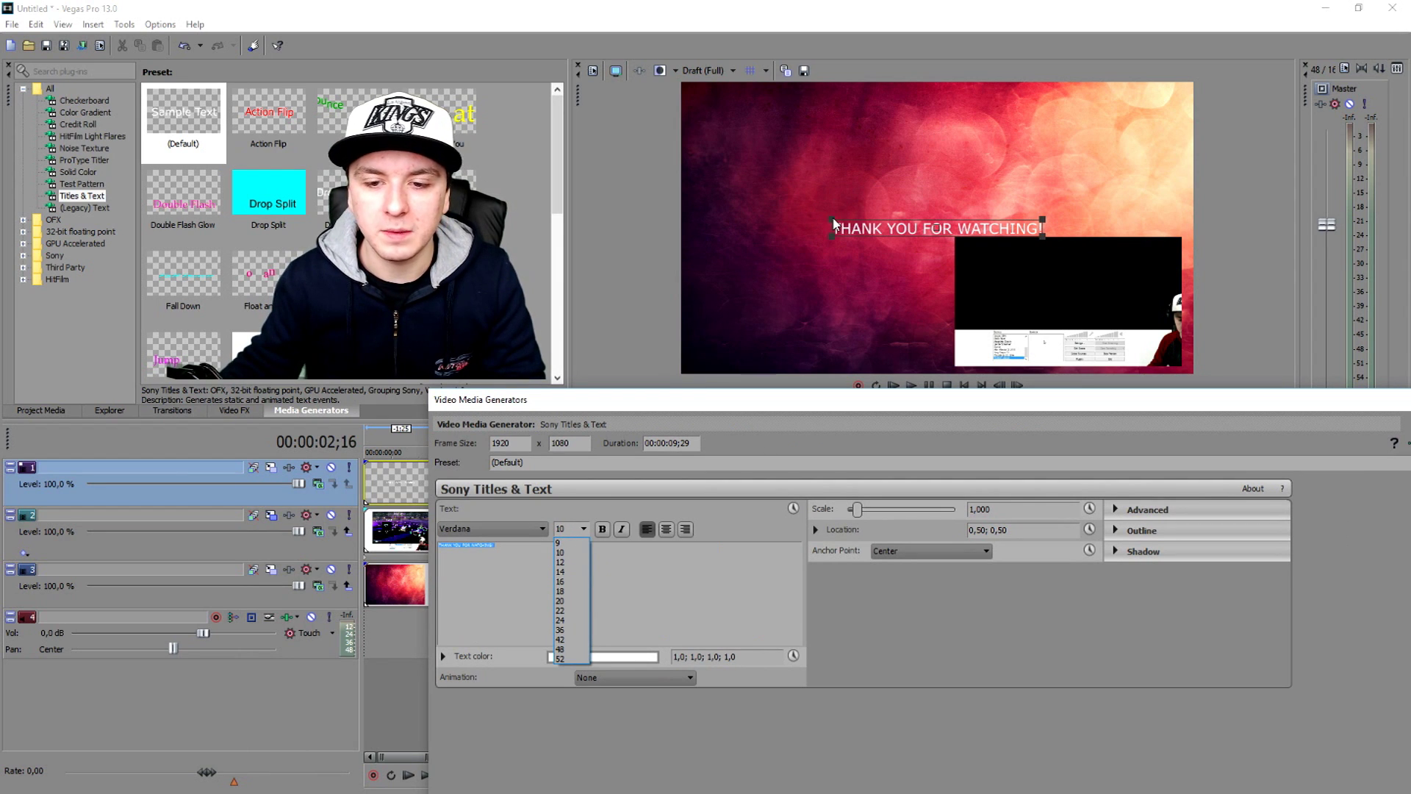
{"action": "key", "text": "Return"}
- Enlarge the title to a scale of about 2.13 and move it up to location 0.50; 0.90
{"action": "left_click_drag", "start_coordinate": [831, 236], "coordinate": [713, 280]}
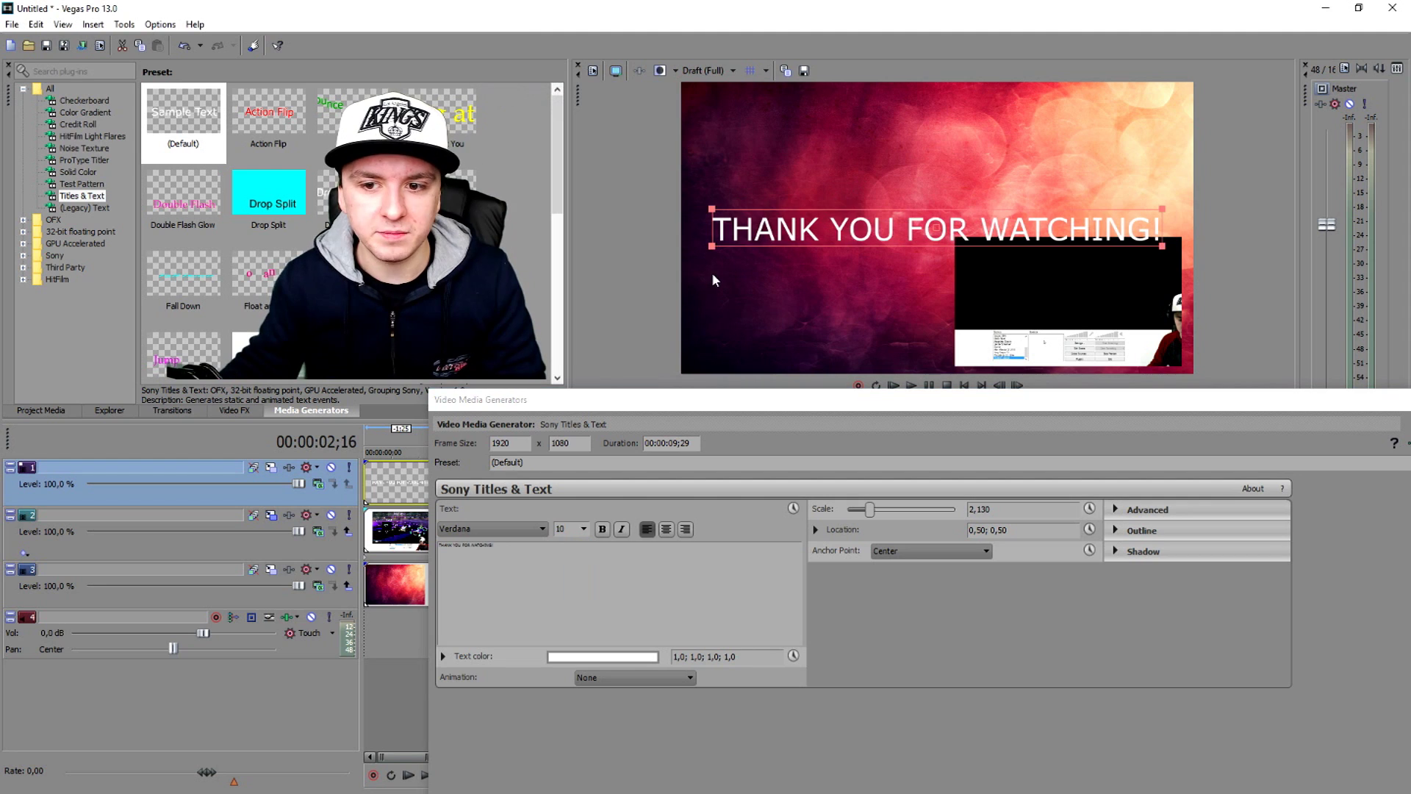
{"action": "left_click_drag", "start_coordinate": [808, 242], "coordinate": [816, 119]}
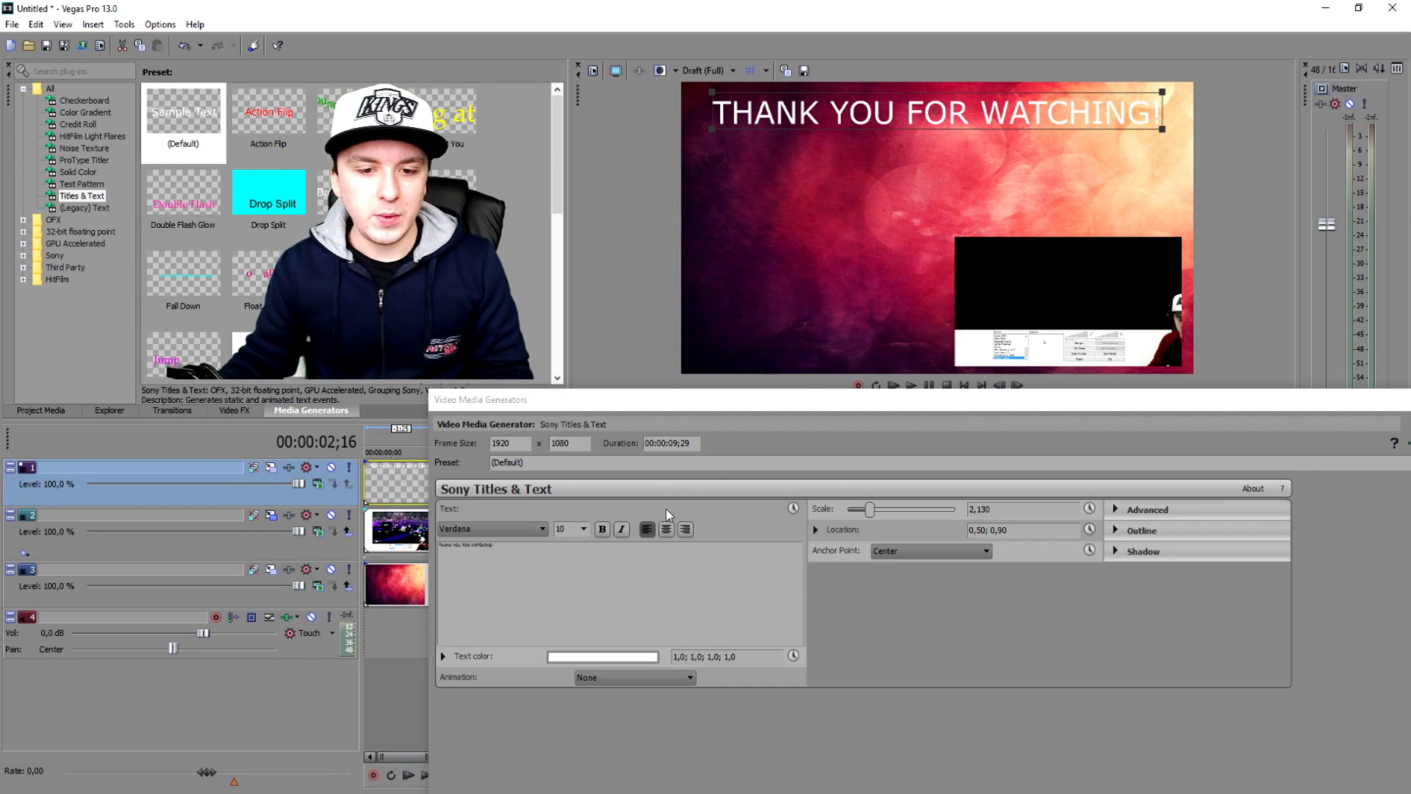
- Change the font of the whole title text to Vindictive (BRK)
{"action": "scroll", "coordinate": [560, 577], "scroll_direction": "up", "scroll_amount": 10}
{"action": "triple_click", "coordinate": [561, 576]}
{"action": "left_click", "coordinate": [524, 528]}
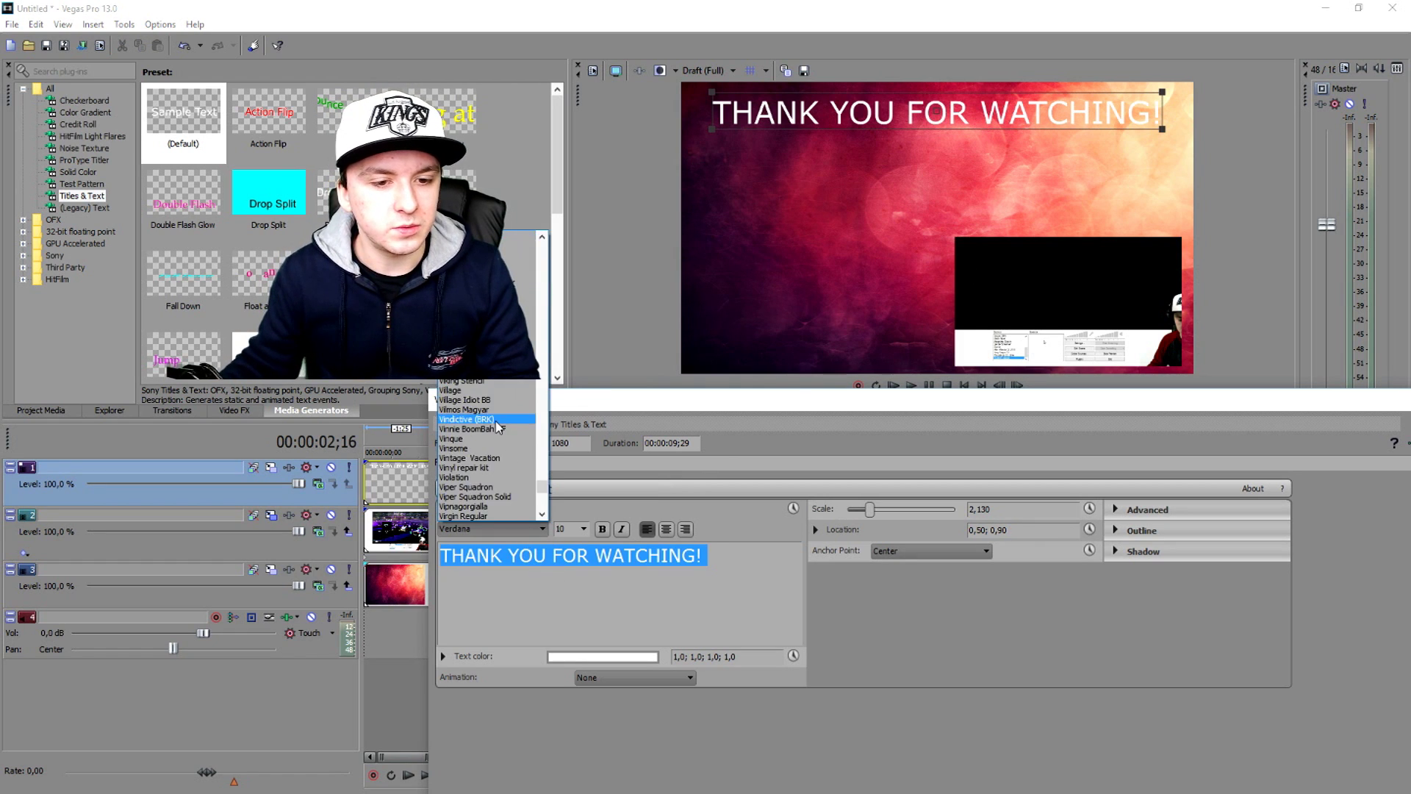
{"action": "left_click", "coordinate": [497, 426]}
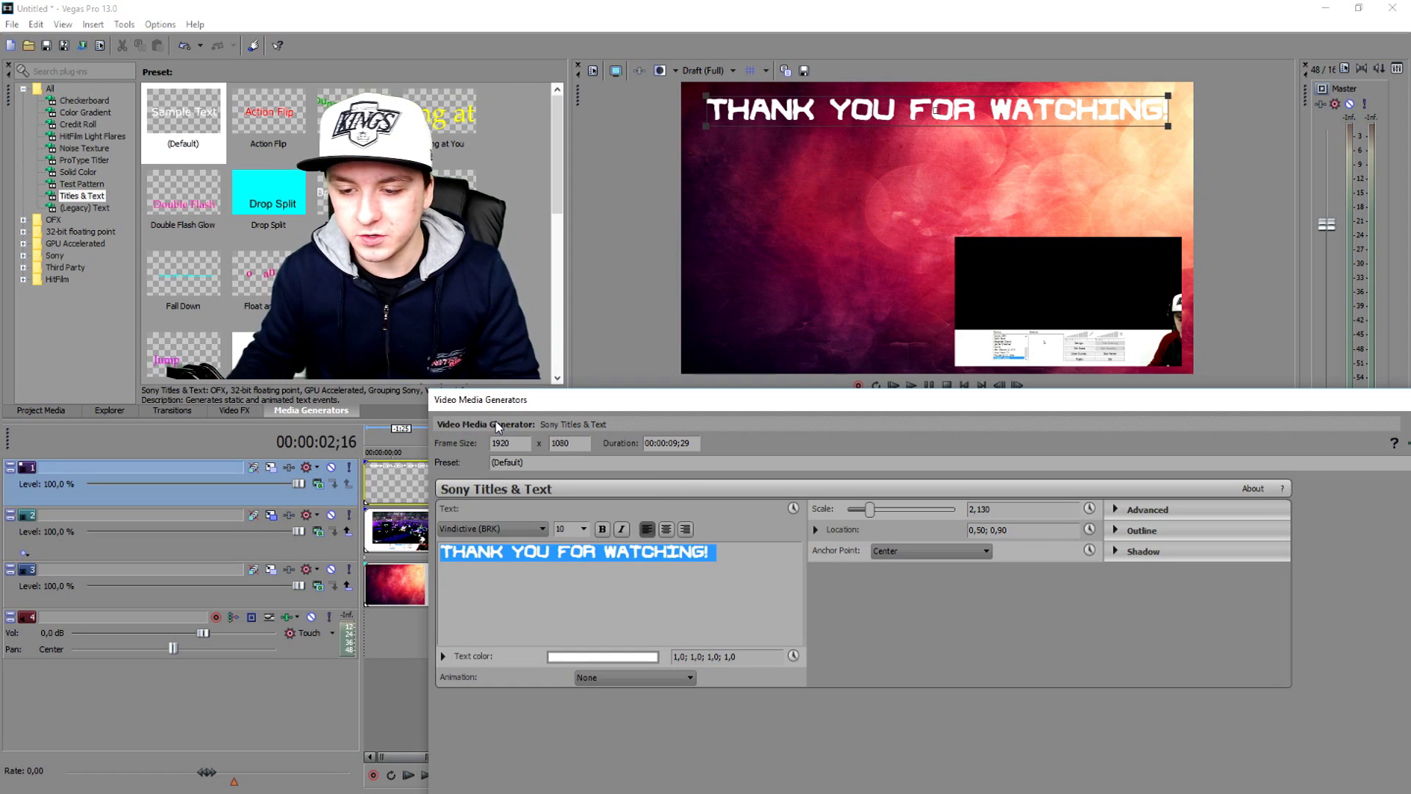
- Give the title a near-black outline with colour 0.0; 0.04; 0.11; 1.0 and increase the outline width
{"action": "left_click", "coordinate": [1112, 531]}
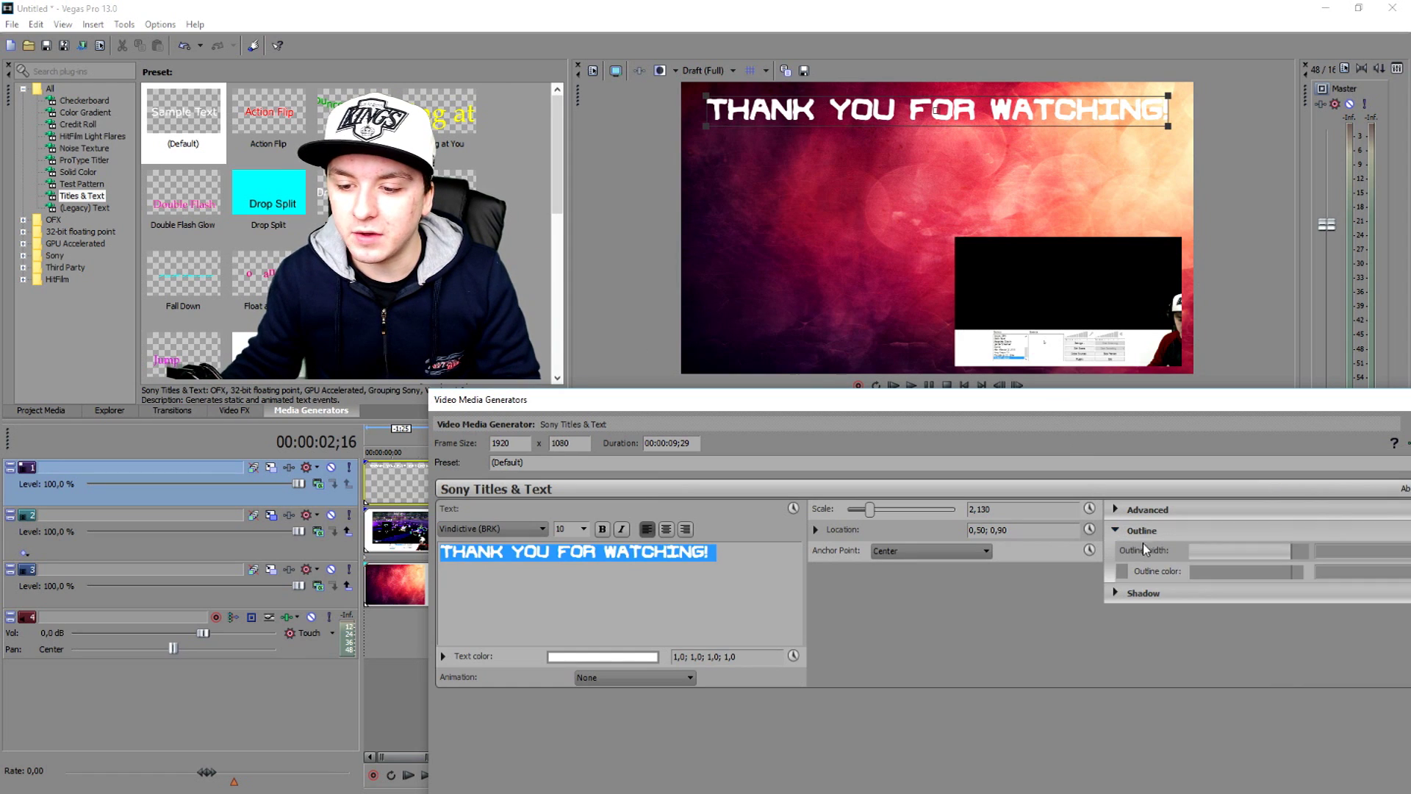
{"action": "left_click", "coordinate": [1225, 572]}
{"action": "left_click", "coordinate": [1270, 613]}
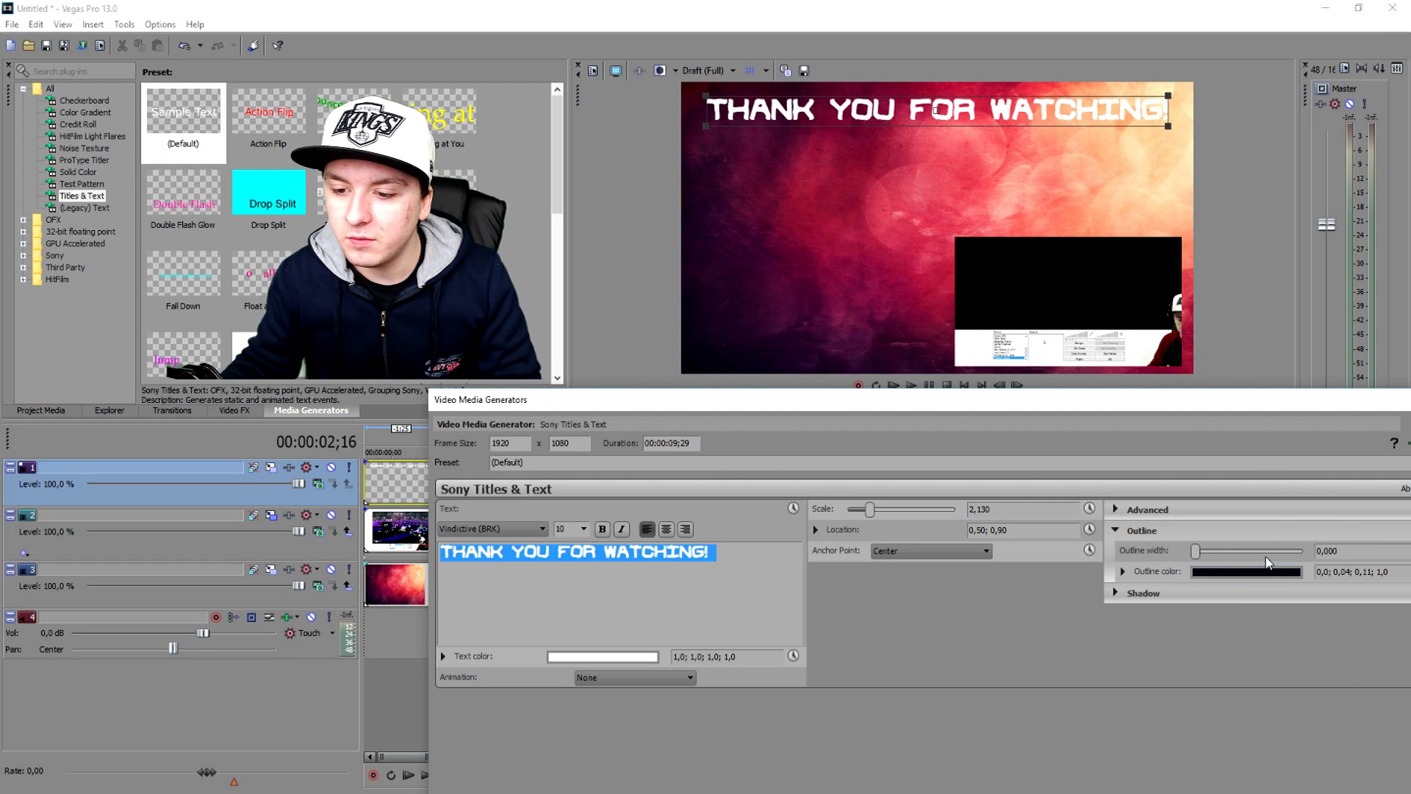
{"action": "double_click", "coordinate": [1264, 556]}
{"action": "left_click_drag", "start_coordinate": [1229, 397], "coordinate": [959, 404]}
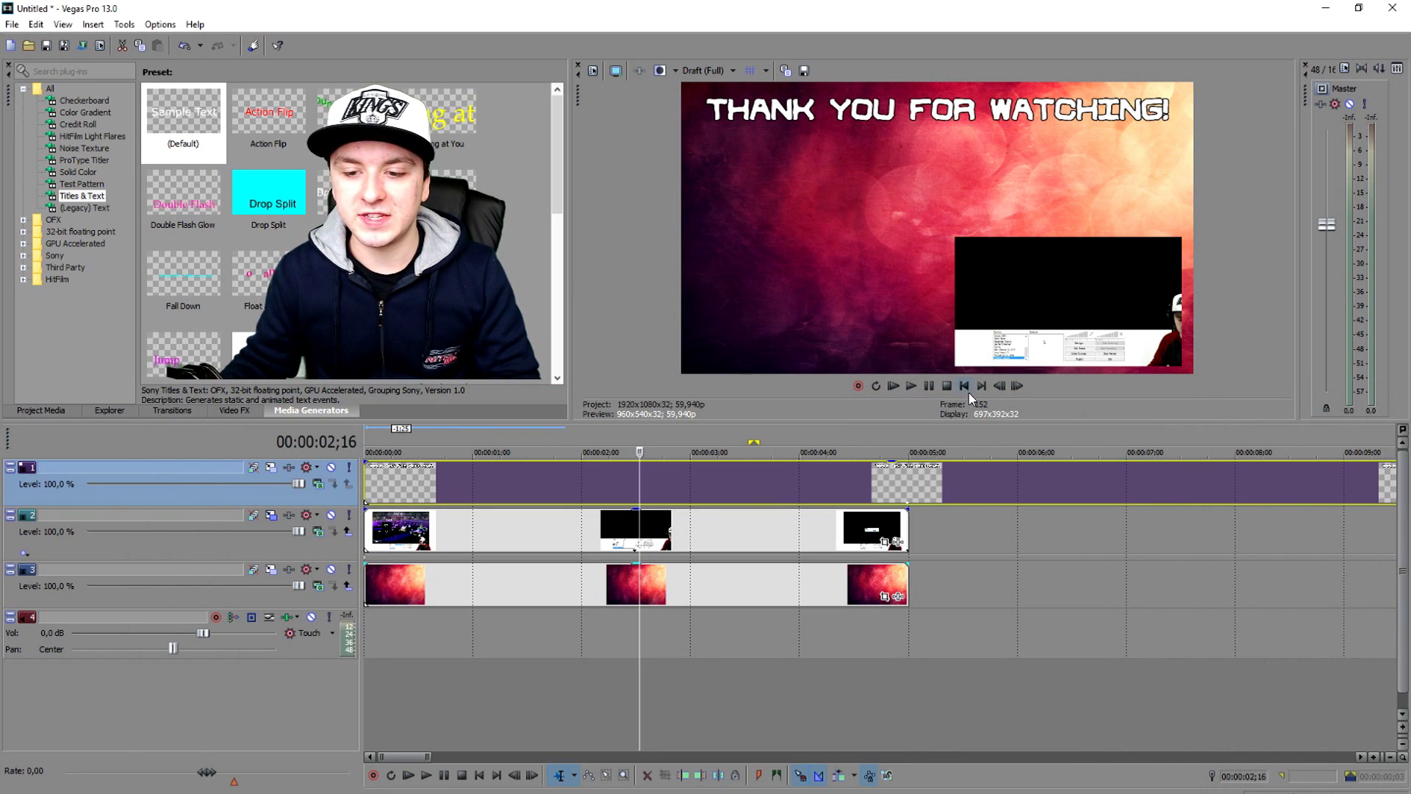
- Preview the project from the start and trim the title event to end with the video at 00:00:05;00
{"action": "left_click", "coordinate": [966, 388]}
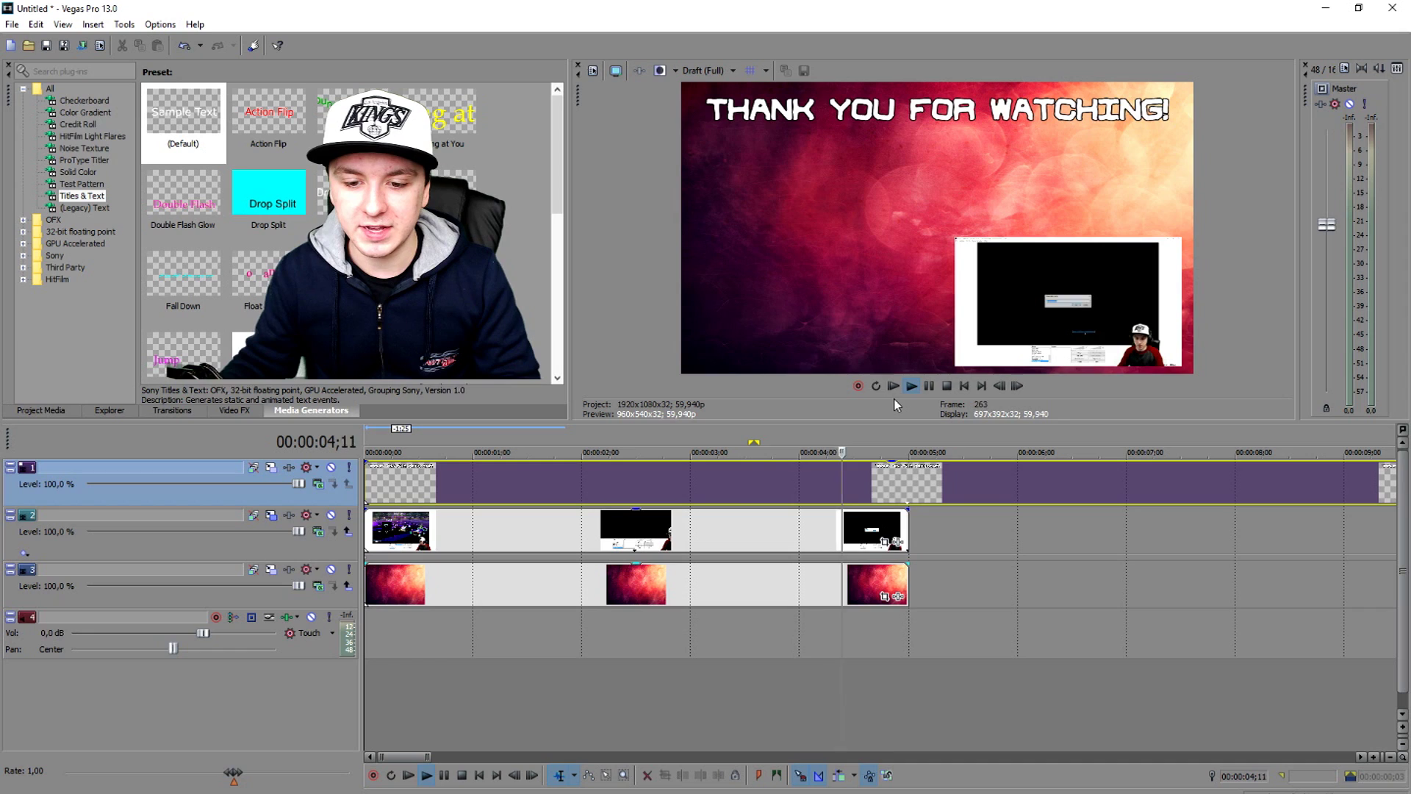
{"action": "key", "text": "space"}
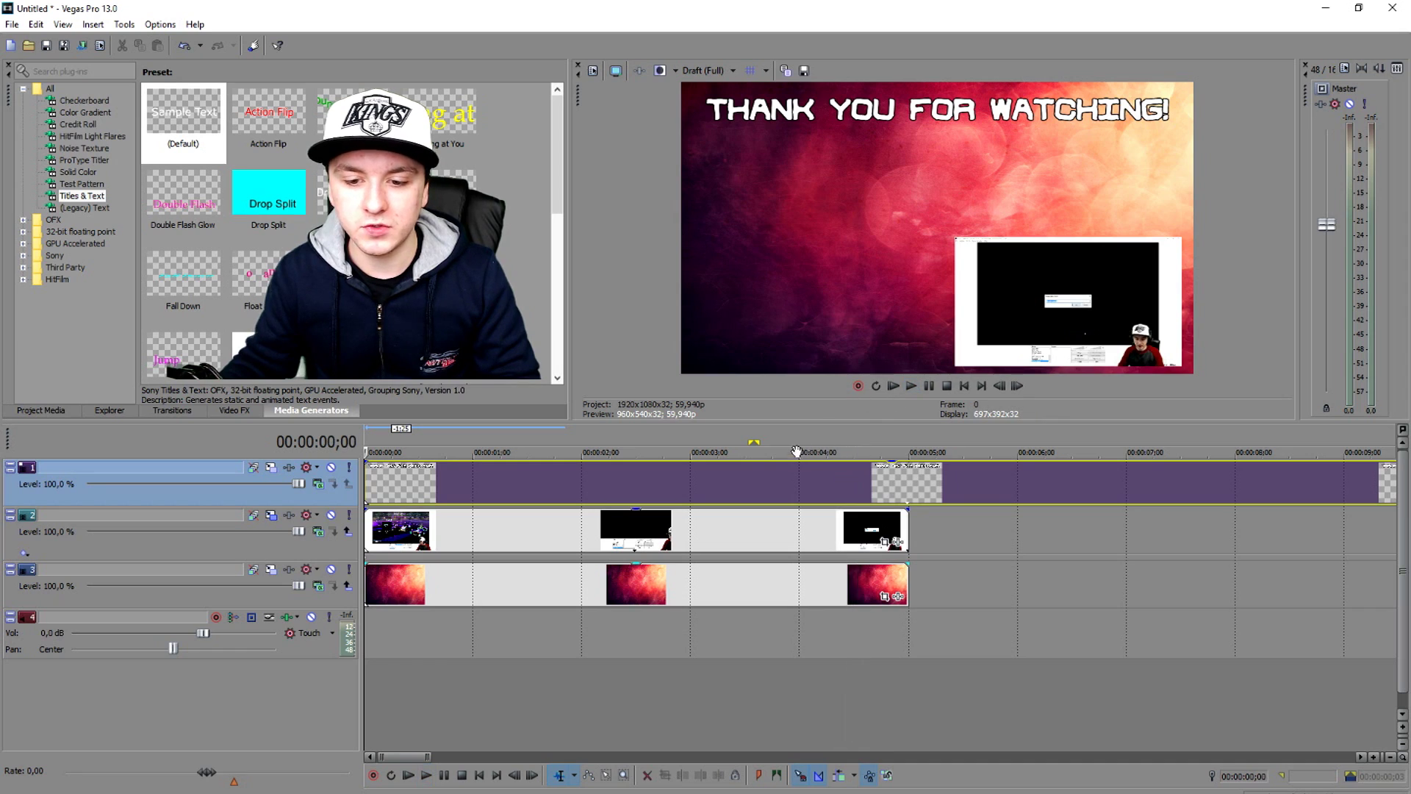
{"action": "left_click", "coordinate": [905, 482]}
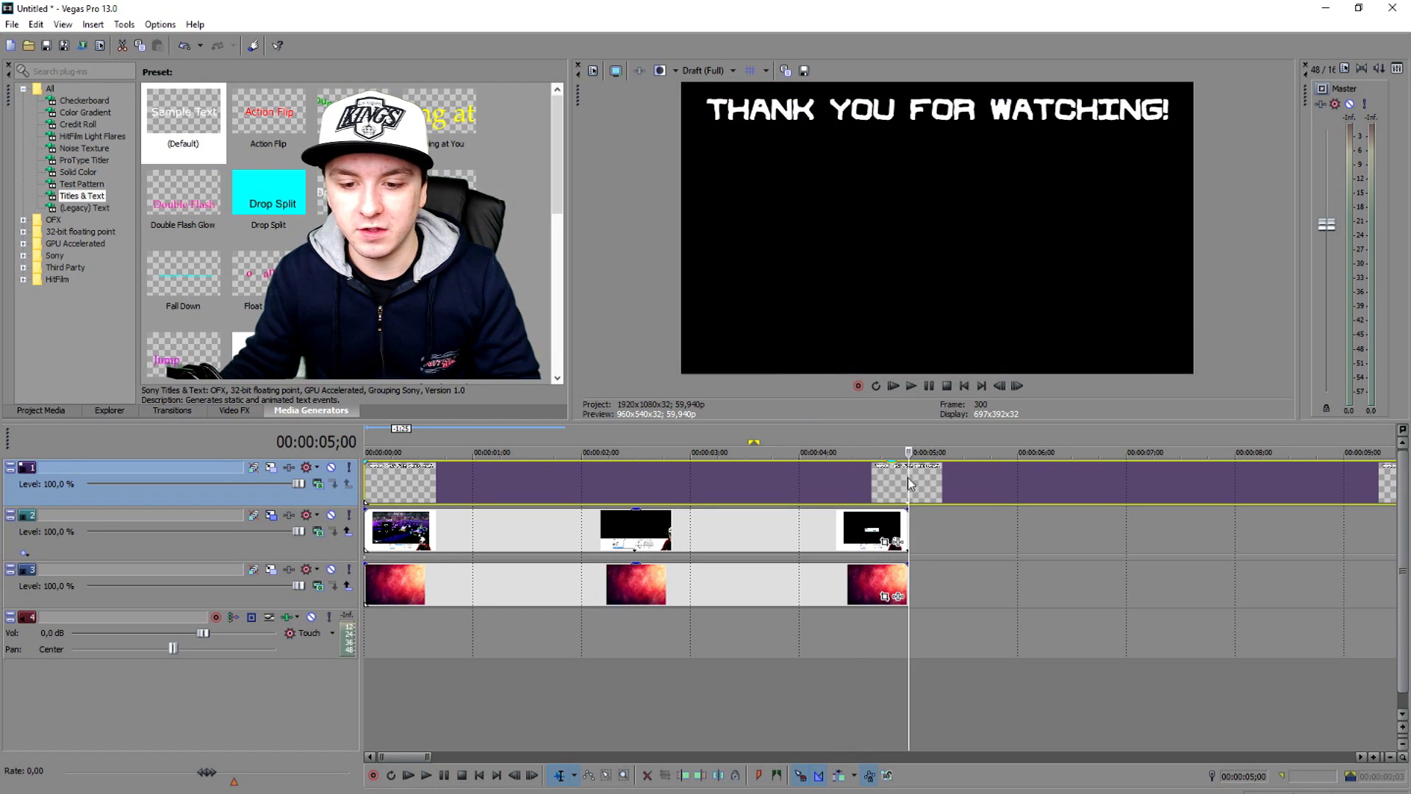
{"action": "left_click", "coordinate": [947, 388]}
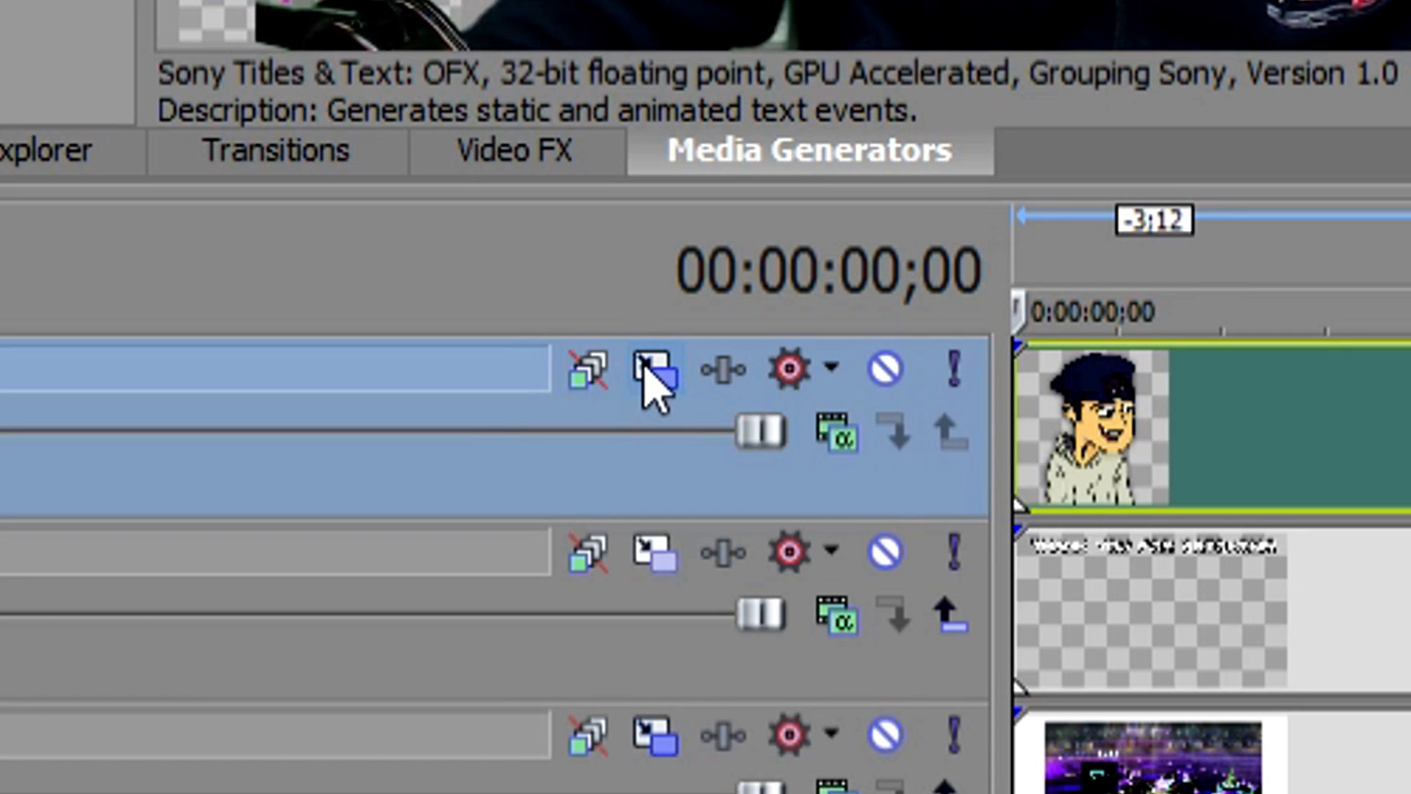
- With Track Motion on track 1, scale the cartoon image to about 1557 × 876, position it at about X -612, Y -106, and preview it
{"action": "left_click", "coordinate": [647, 364]}
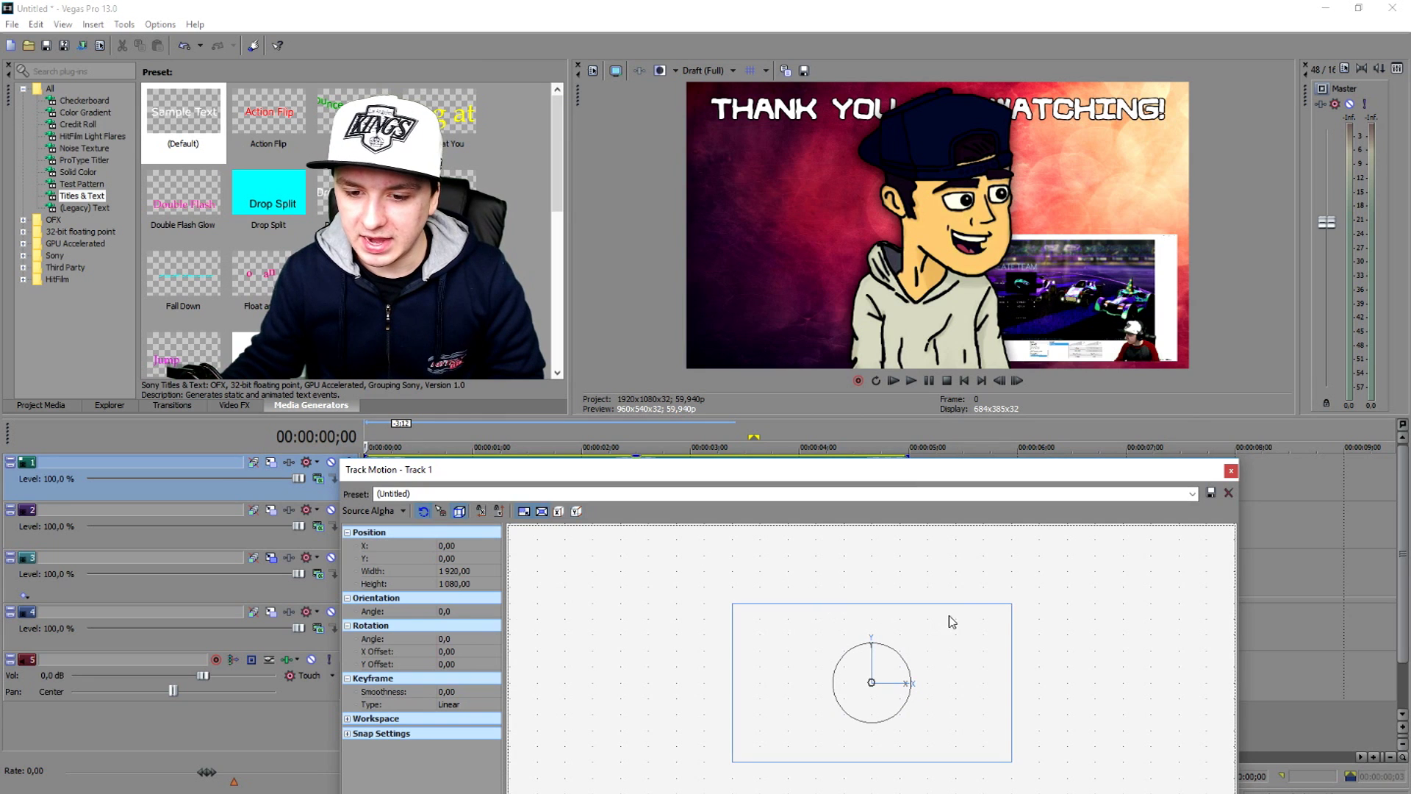
{"action": "left_click_drag", "start_coordinate": [1012, 605], "coordinate": [860, 658]}
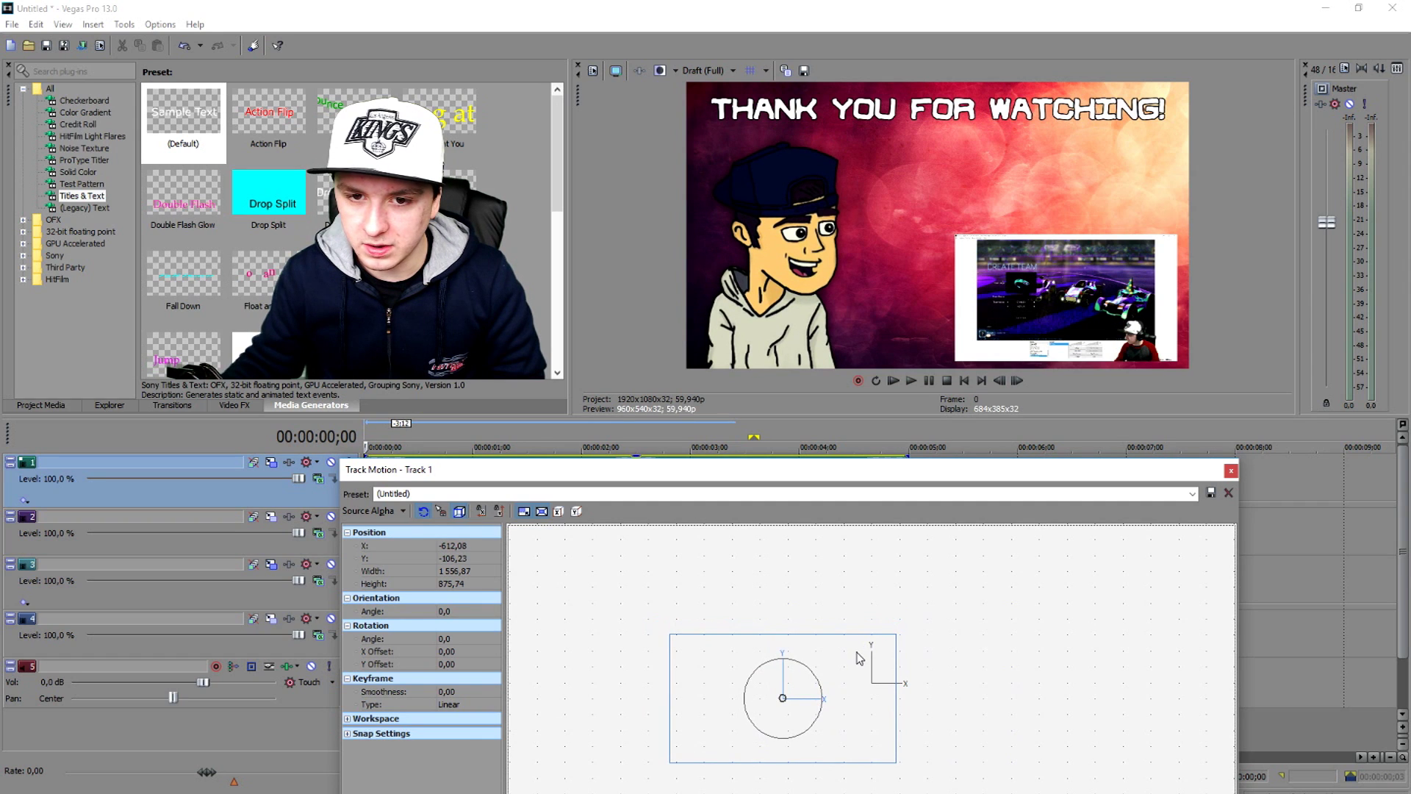
{"action": "left_click", "coordinate": [1233, 472]}
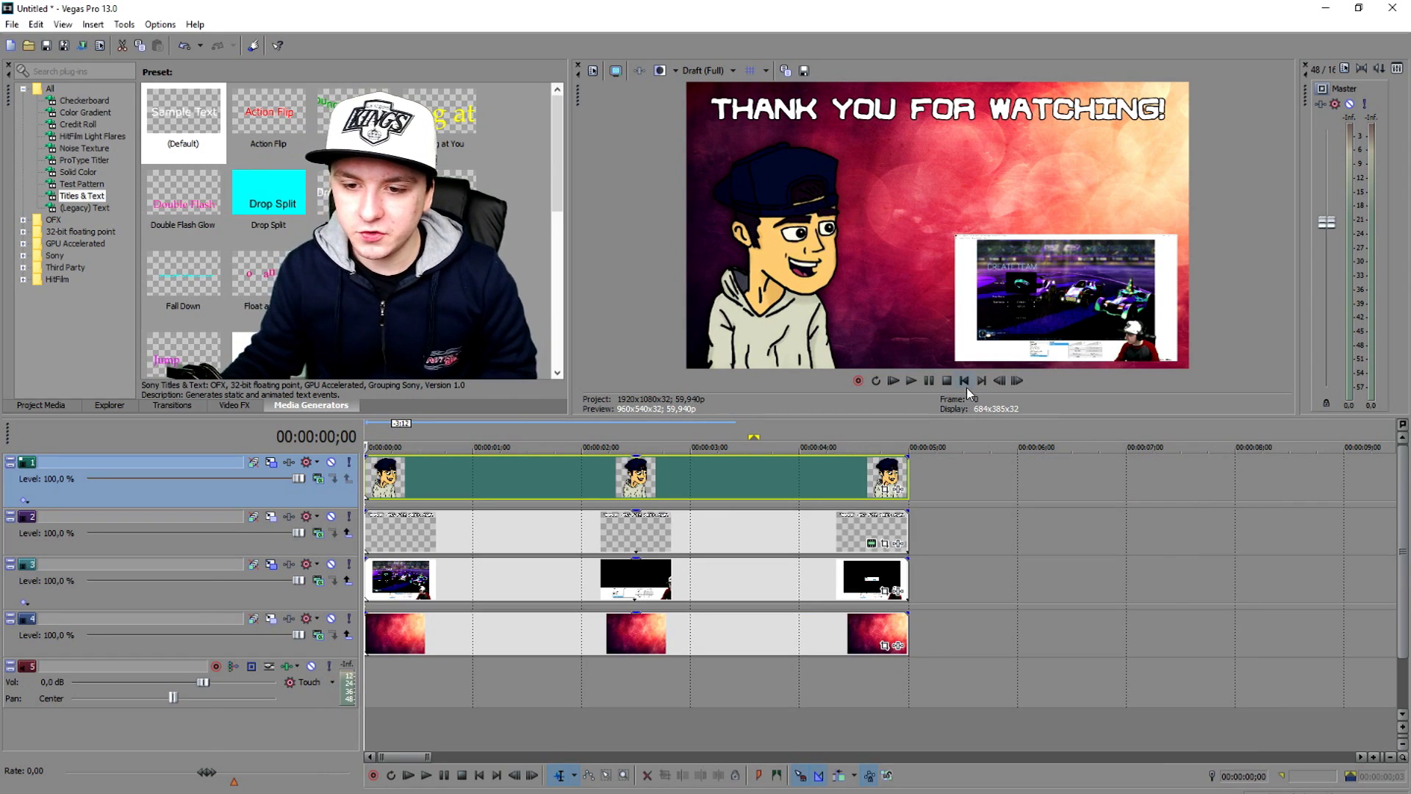
{"action": "key", "text": "space"}
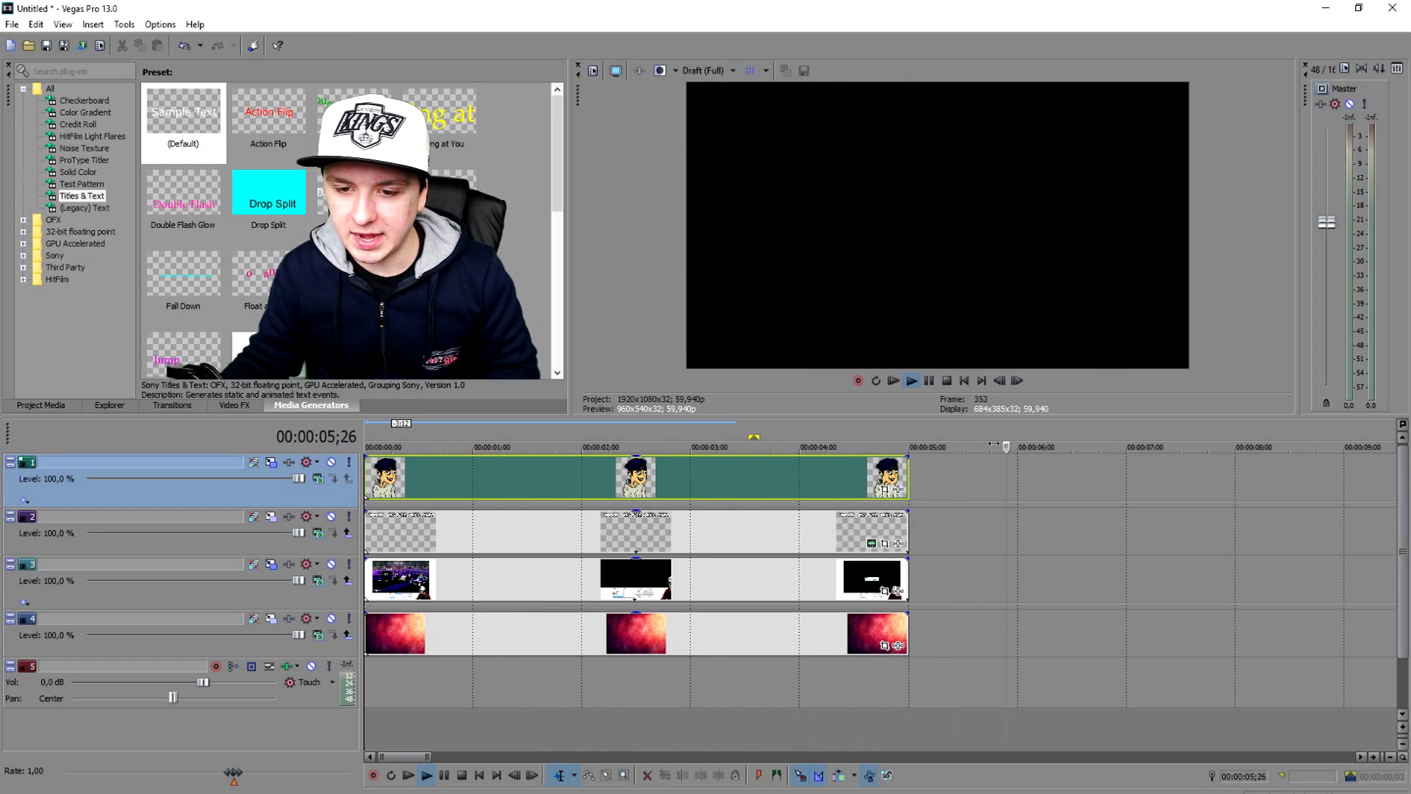
{"action": "key", "text": "space"}
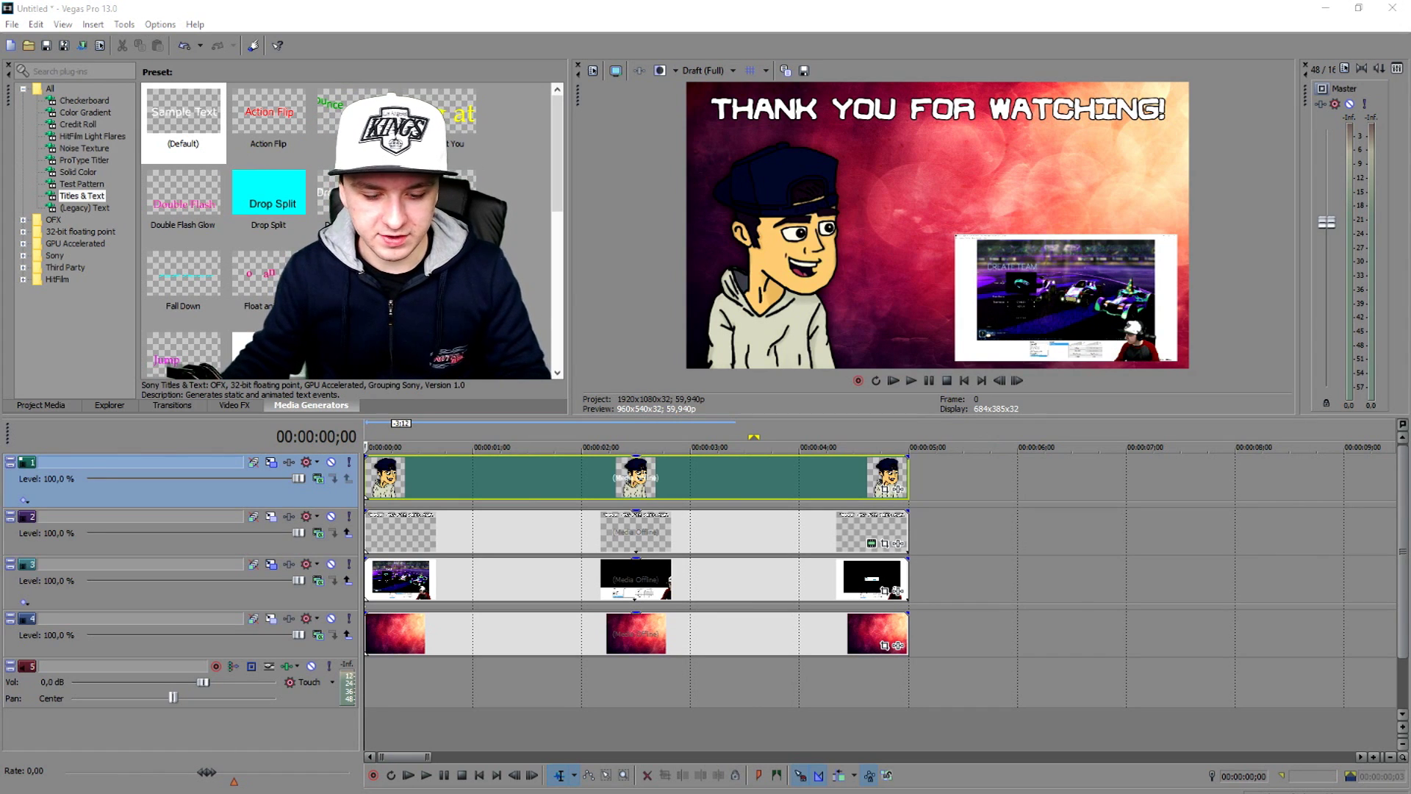
- Place the music file on the audio track from the timeline start and play it, adjusting the system volume to 22
{"action": "left_click_drag", "start_coordinate": [655, 737], "coordinate": [420, 692]}
{"action": "left_click", "coordinate": [513, 672]}
{"action": "key", "text": "space"}
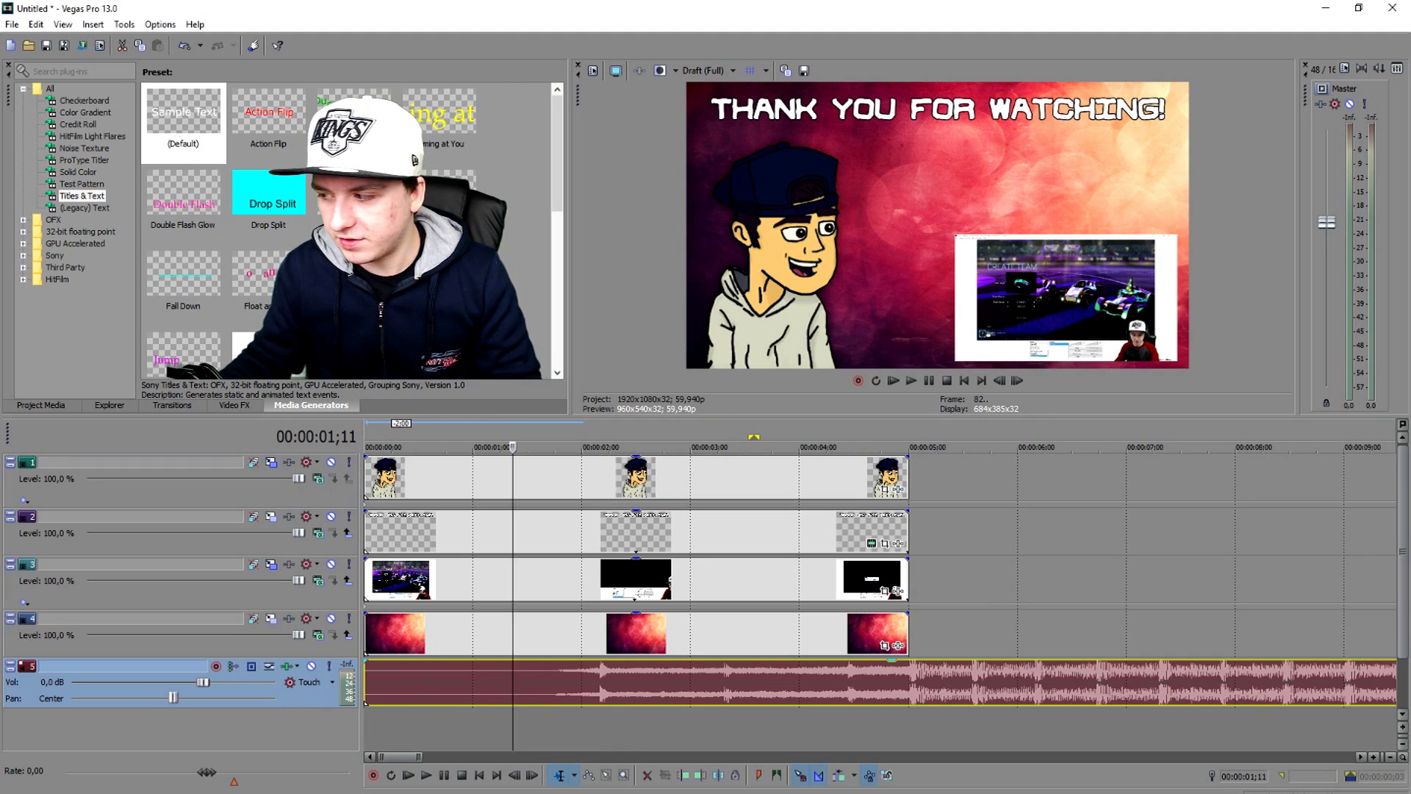
{"action": "key", "text": "XF86AudioLowerVolume"}
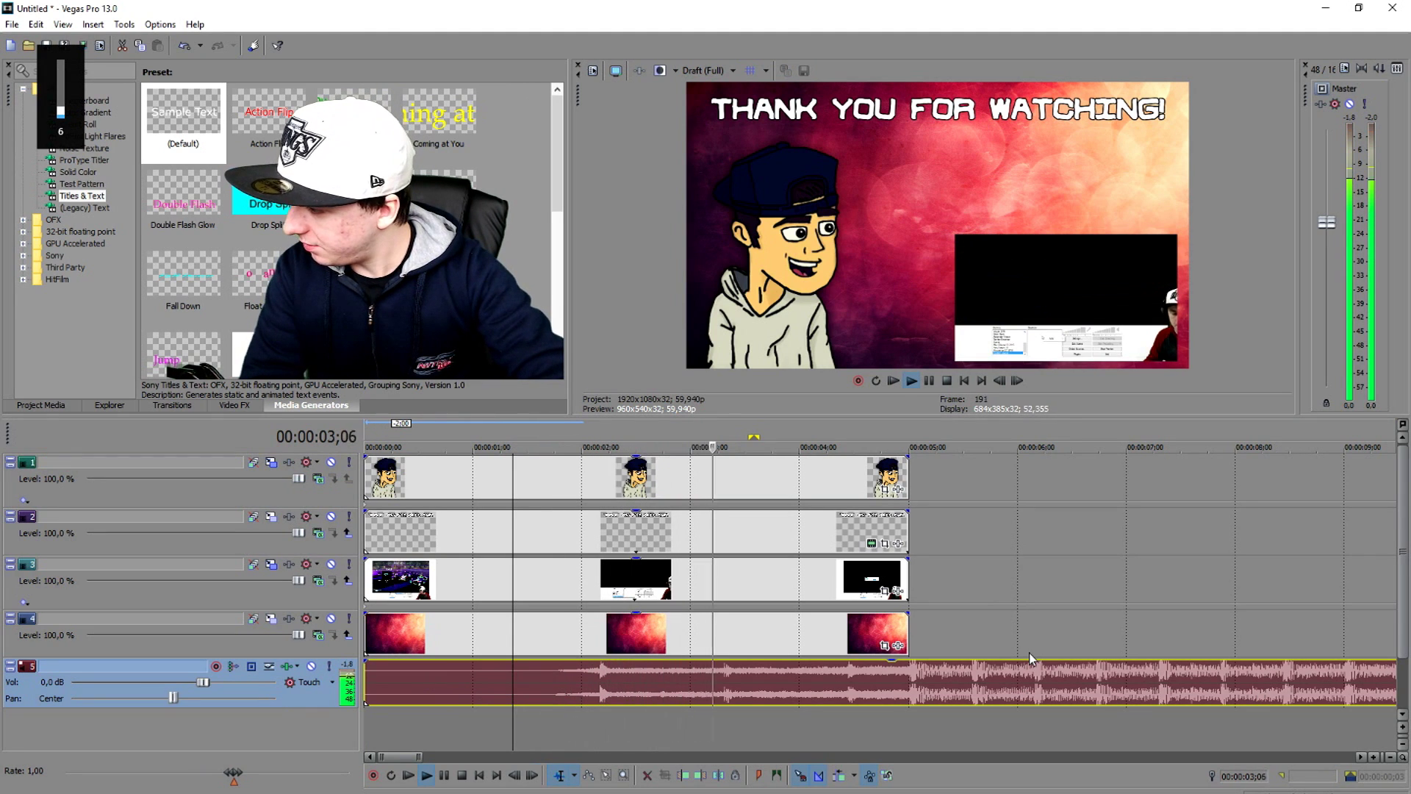
{"action": "key", "text": "XF86AudioRaiseVolume"}
{"action": "key", "text": "XF86AudioRaiseVolume"}
{"action": "key", "text": "XF86AudioRaiseVolume"}
{"action": "key", "text": "XF86AudioRaiseVolume"}
{"action": "key", "text": "XF86AudioRaiseVolume"}
{"action": "key", "text": "XF86AudioRaiseVolume"}
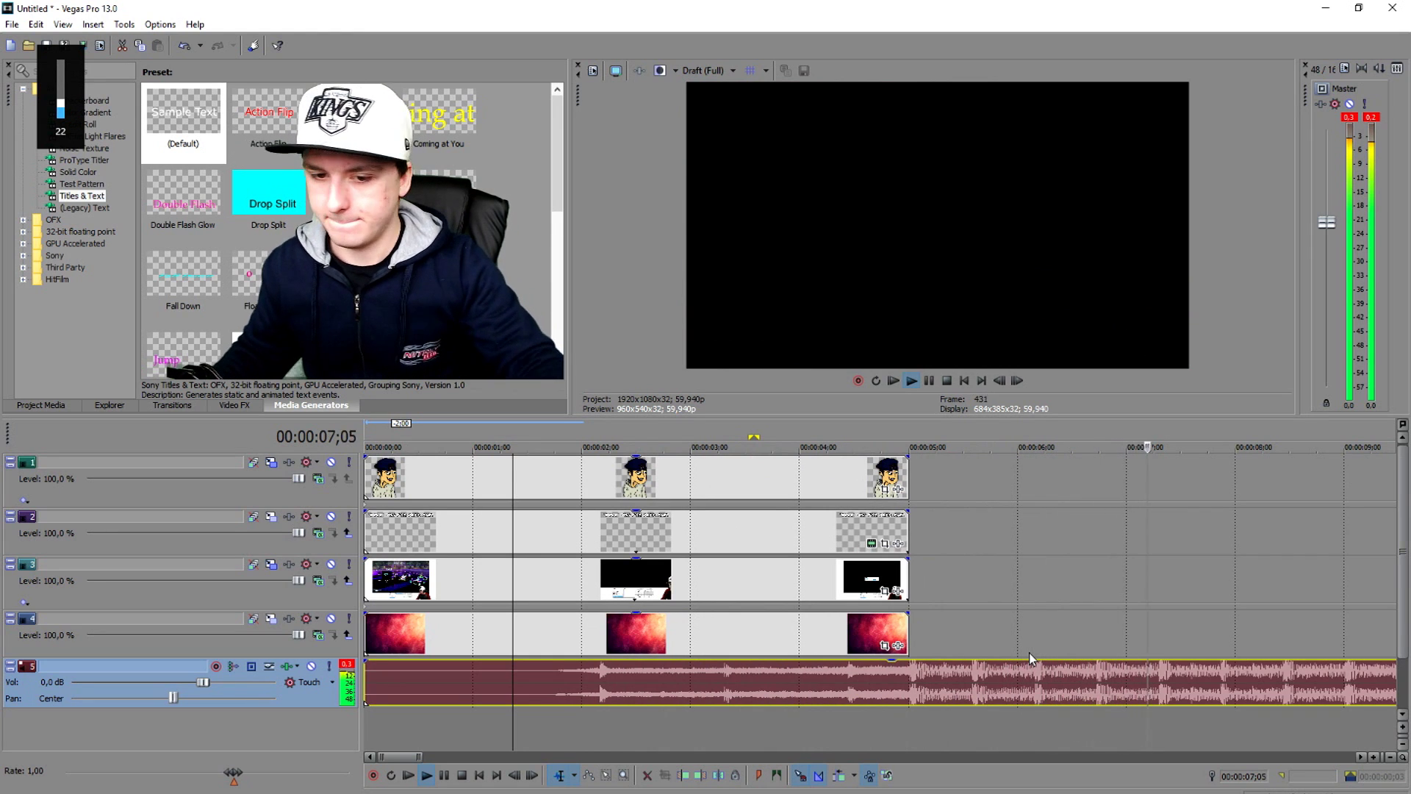
- Listen to the music from about one minute onwards to find a suitable starting section
{"action": "left_click", "coordinate": [161, 408]}
{"action": "scroll", "coordinate": [550, 558], "scroll_direction": "down", "scroll_amount": 10}
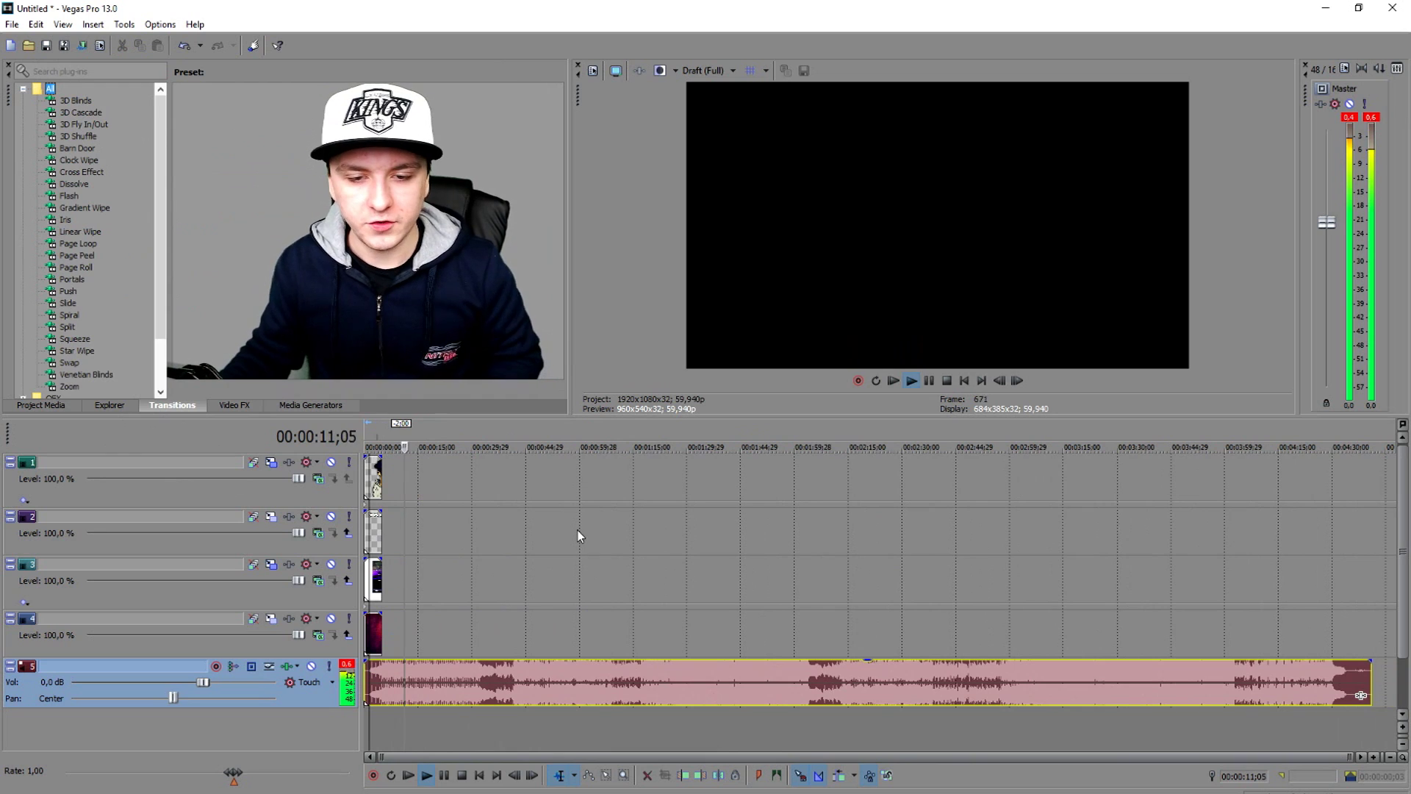
{"action": "left_click", "coordinate": [581, 533]}
{"action": "scroll", "coordinate": [735, 631], "scroll_direction": "up", "scroll_amount": 5}
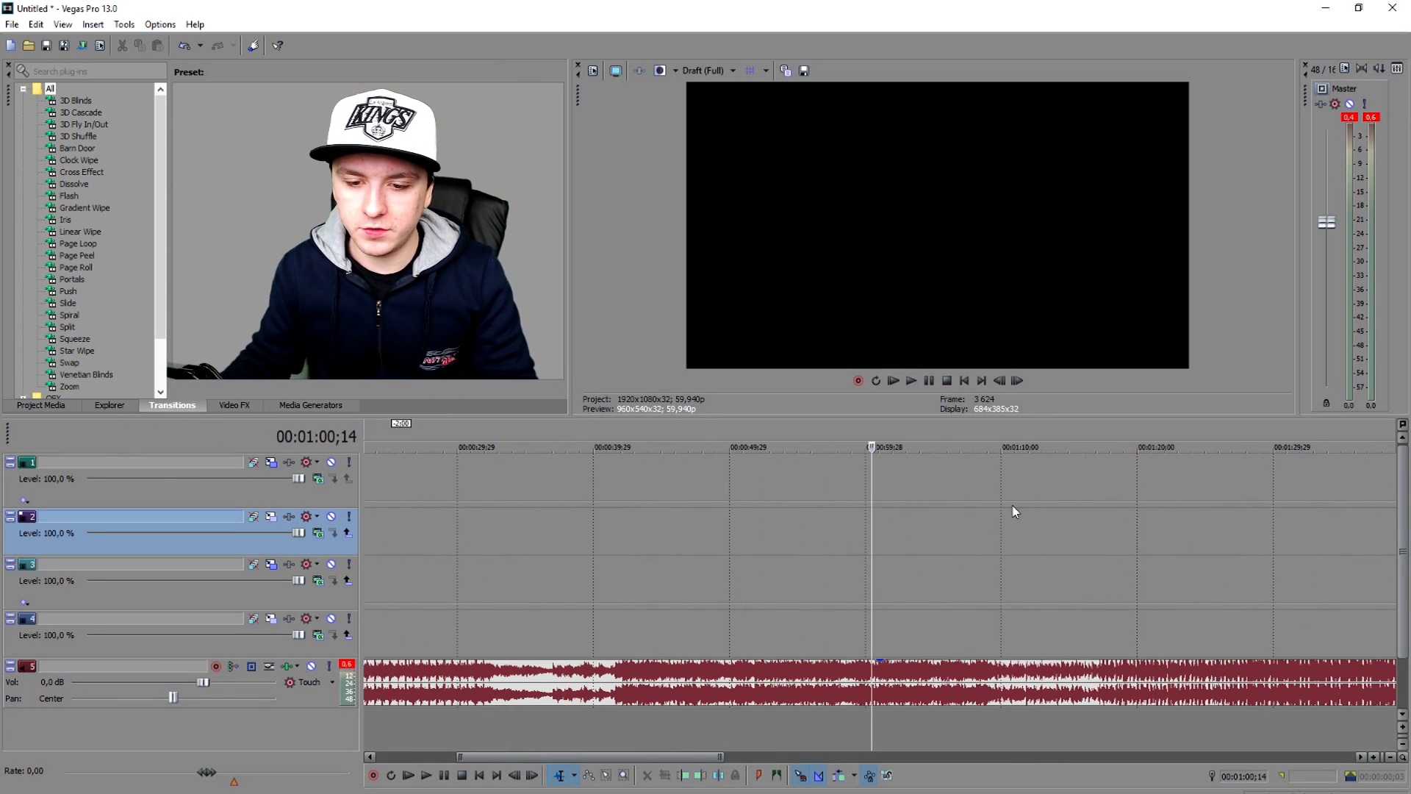
{"action": "left_click", "coordinate": [1094, 434]}
{"action": "scroll", "coordinate": [1088, 441], "scroll_direction": "down", "scroll_amount": 2}
{"action": "key", "text": "space"}
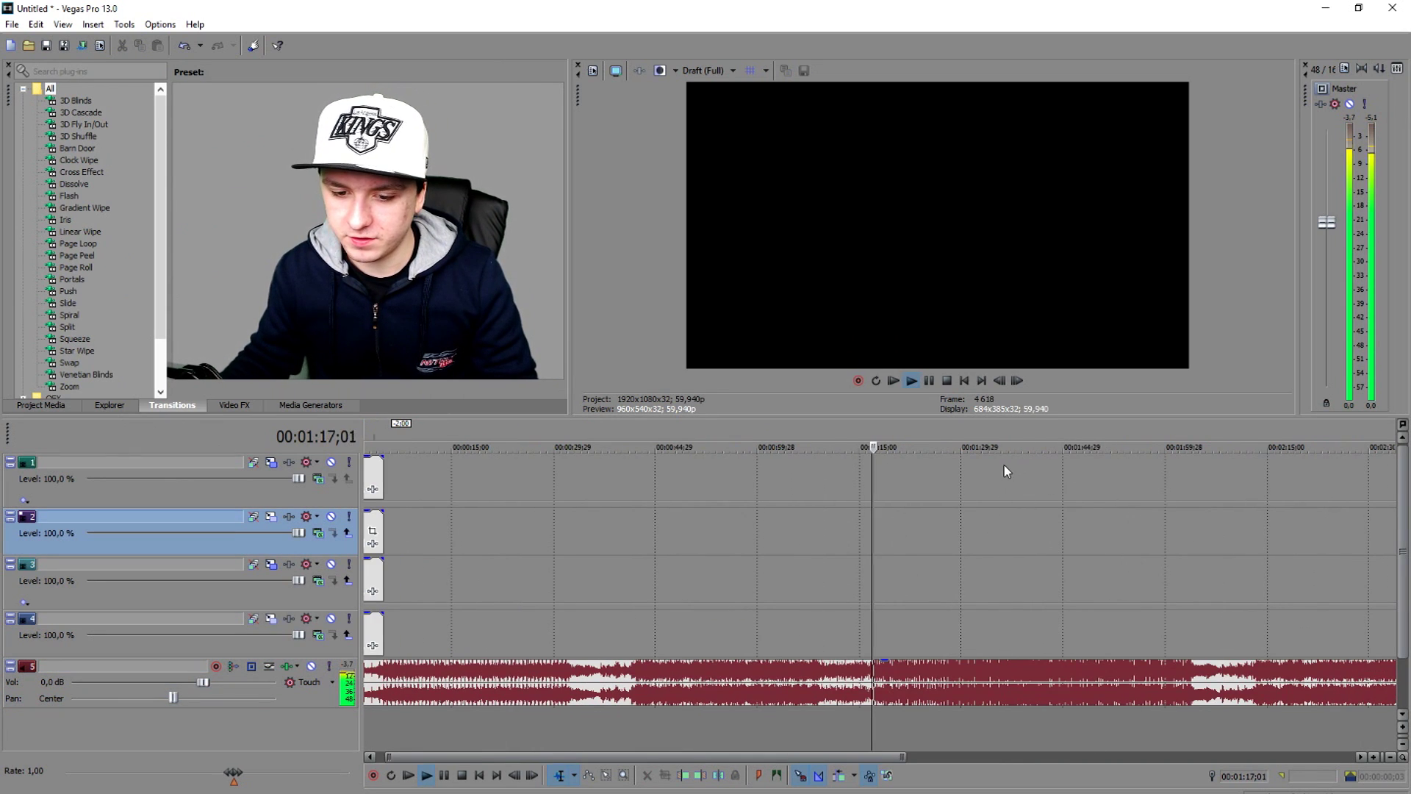
{"action": "left_click", "coordinate": [920, 430]}
{"action": "scroll", "coordinate": [921, 430], "scroll_direction": "up", "scroll_amount": 2}
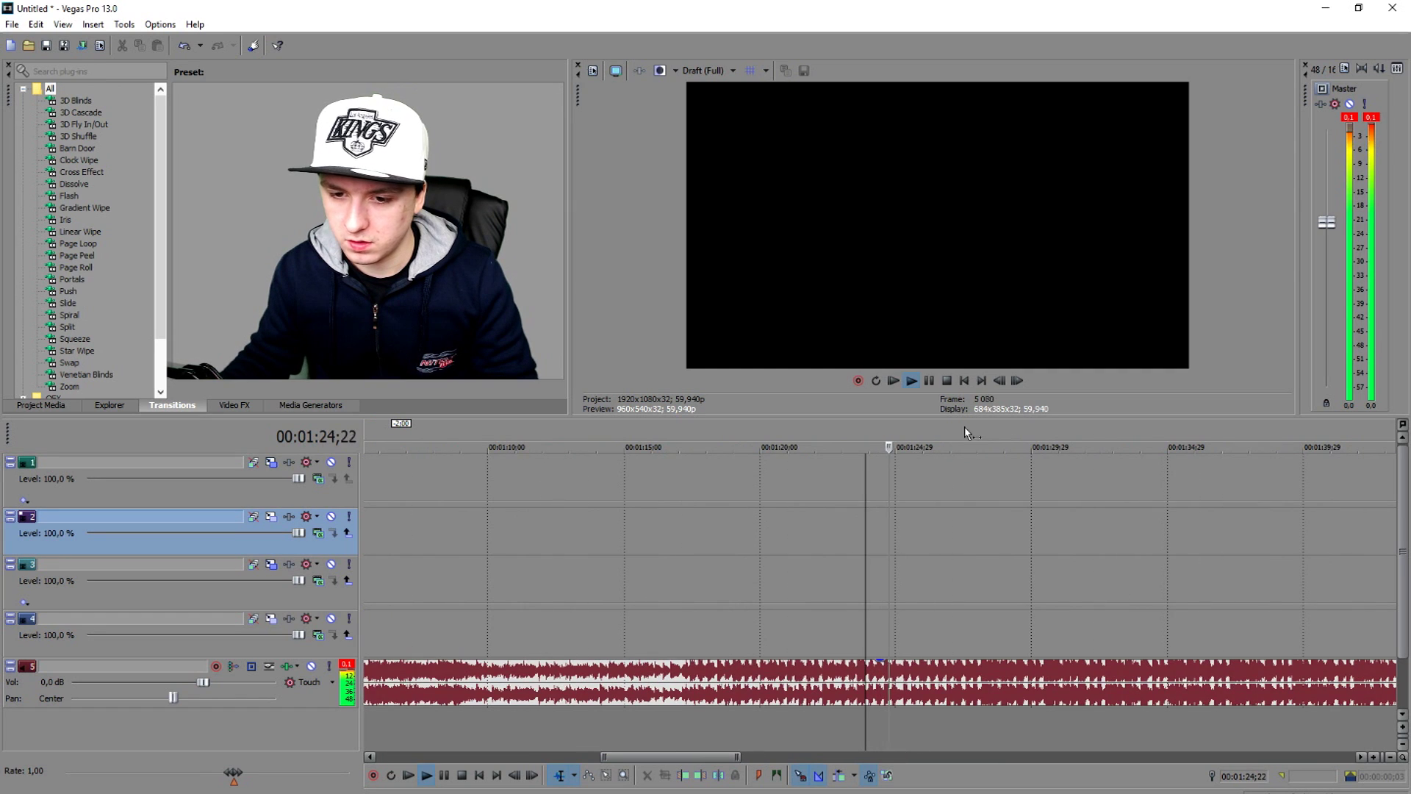
- Split the music at 00:01:27;05 and delete the part before the cut
{"action": "left_click", "coordinate": [950, 430]}
{"action": "scroll", "coordinate": [950, 431], "scroll_direction": "up", "scroll_amount": 1}
{"action": "key", "text": "space"}
{"action": "left_click", "coordinate": [887, 439]}
{"action": "key", "text": "space"}
{"action": "key", "text": "space"}
{"action": "left_click", "coordinate": [878, 439]}
{"action": "key", "text": "s"}
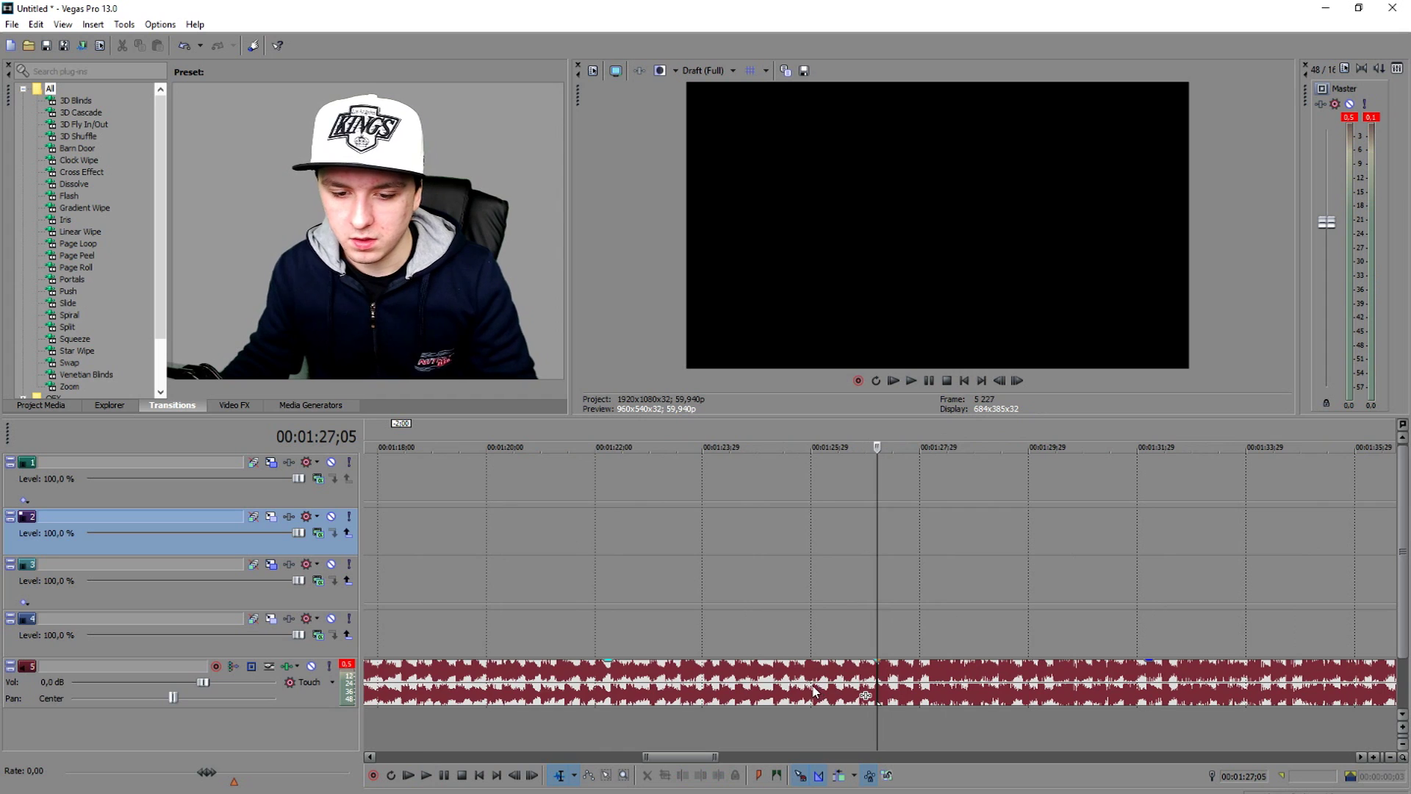
{"action": "left_click", "coordinate": [813, 684]}
{"action": "key", "text": "Delete"}
- Move the remaining music to the start of the timeline and return the cursor to the beginning
{"action": "scroll", "coordinate": [936, 674], "scroll_direction": "down", "scroll_amount": 4}
{"action": "left_click_drag", "start_coordinate": [956, 677], "coordinate": [278, 669]}
{"action": "left_click", "coordinate": [964, 380]}
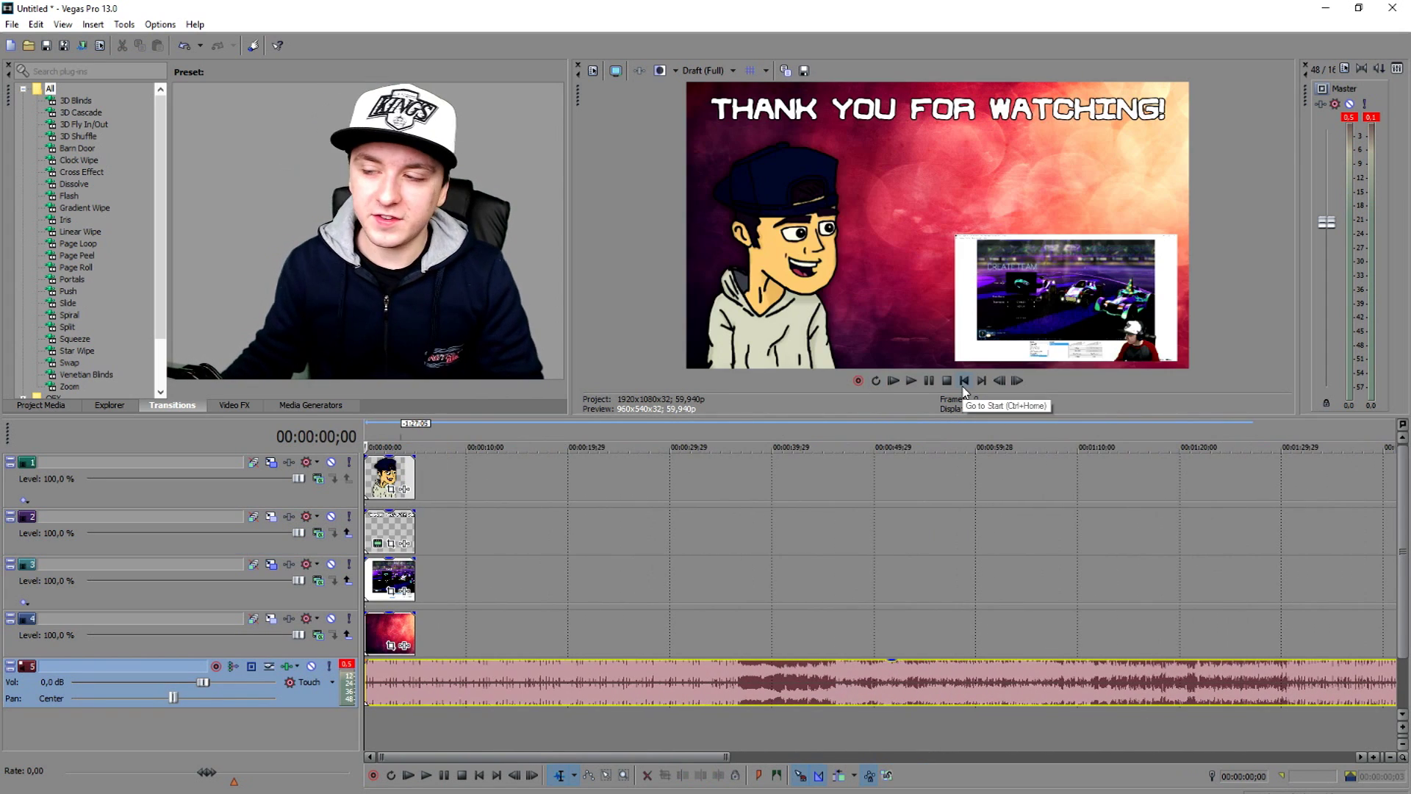
{"action": "scroll", "coordinate": [940, 490], "scroll_direction": "up", "scroll_amount": 4}
{"action": "scroll", "coordinate": [938, 491], "scroll_direction": "up", "scroll_amount": 4}
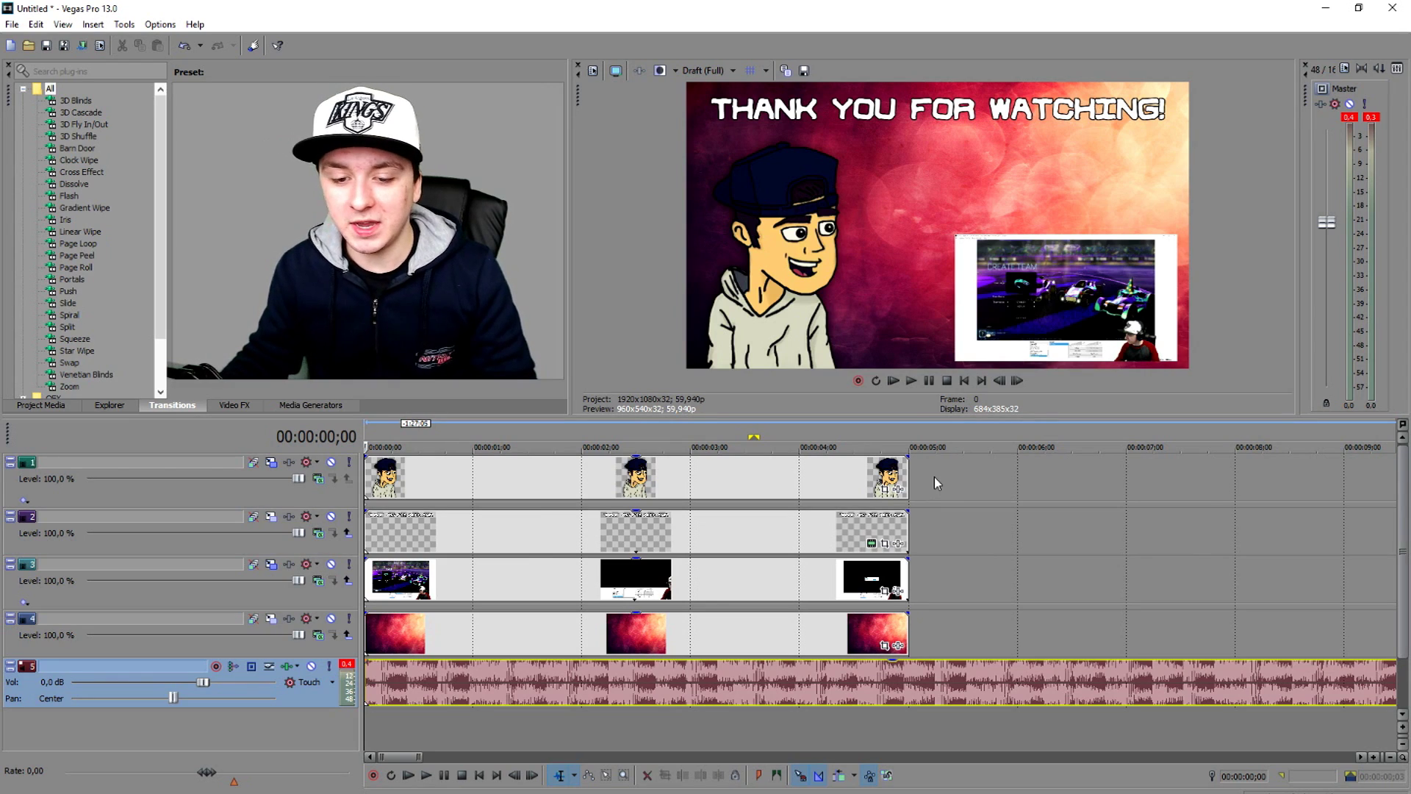
- Extend the ends of the cartoon, title, video and texture events on tracks 1 to 4 to about 8 seconds and return to the start
{"action": "left_click", "coordinate": [899, 682]}
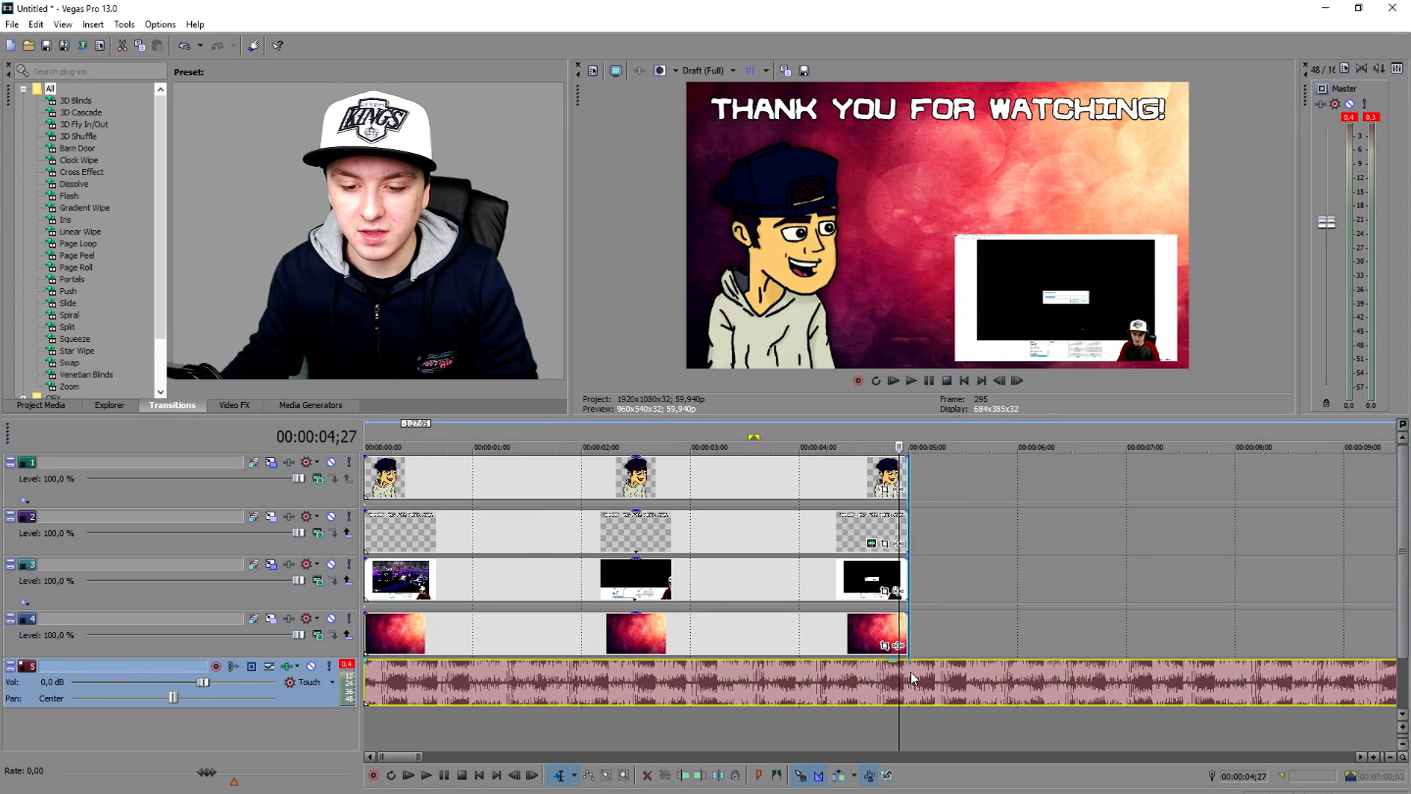
{"action": "left_click", "coordinate": [910, 465]}
{"action": "left_click_drag", "start_coordinate": [909, 465], "coordinate": [1254, 465]}
{"action": "left_click_drag", "start_coordinate": [909, 529], "coordinate": [1254, 528]}
{"action": "left_click_drag", "start_coordinate": [912, 568], "coordinate": [1254, 597]}
{"action": "left_click_drag", "start_coordinate": [909, 632], "coordinate": [1253, 626]}
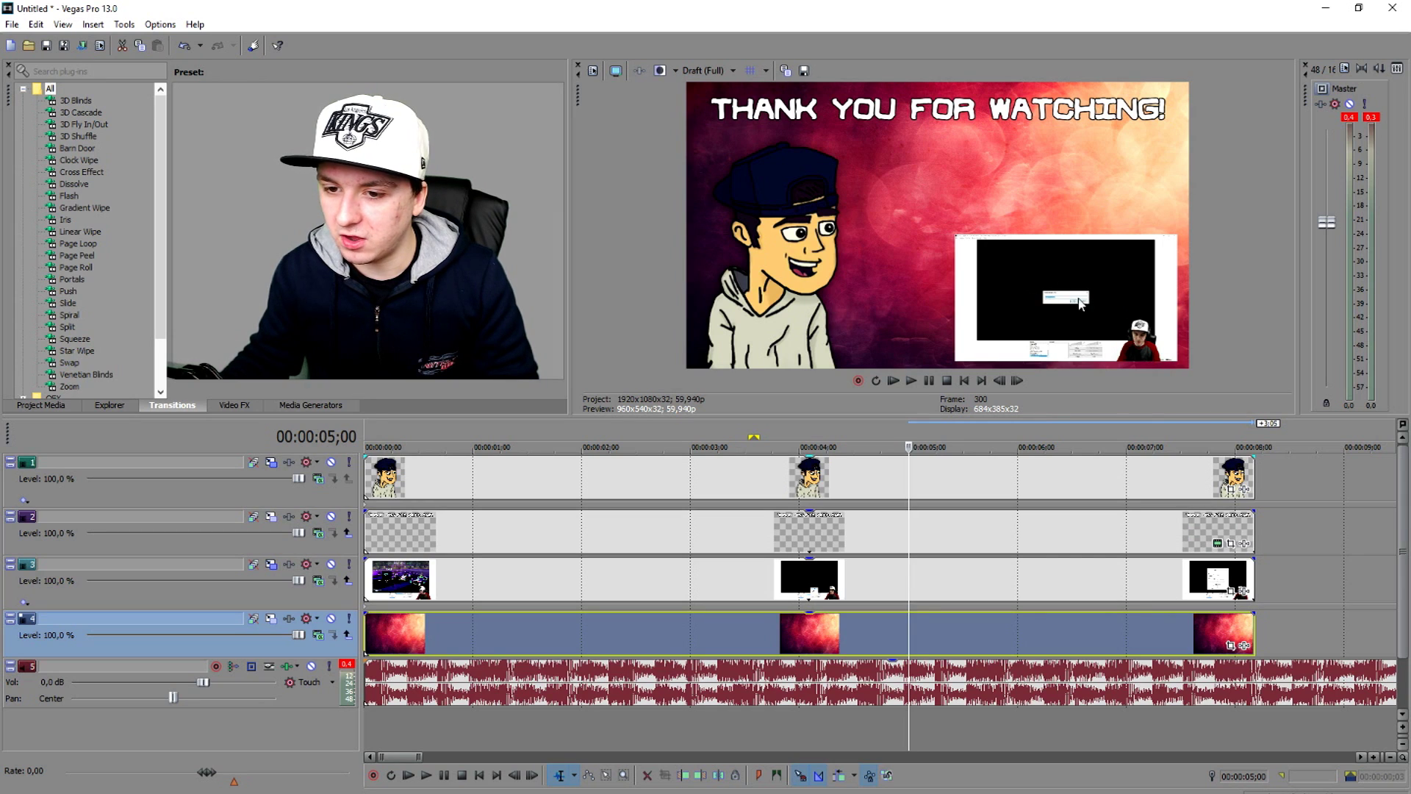
{"action": "left_click", "coordinate": [965, 380]}
{"action": "scroll", "coordinate": [966, 537], "scroll_direction": "up", "scroll_amount": 3}
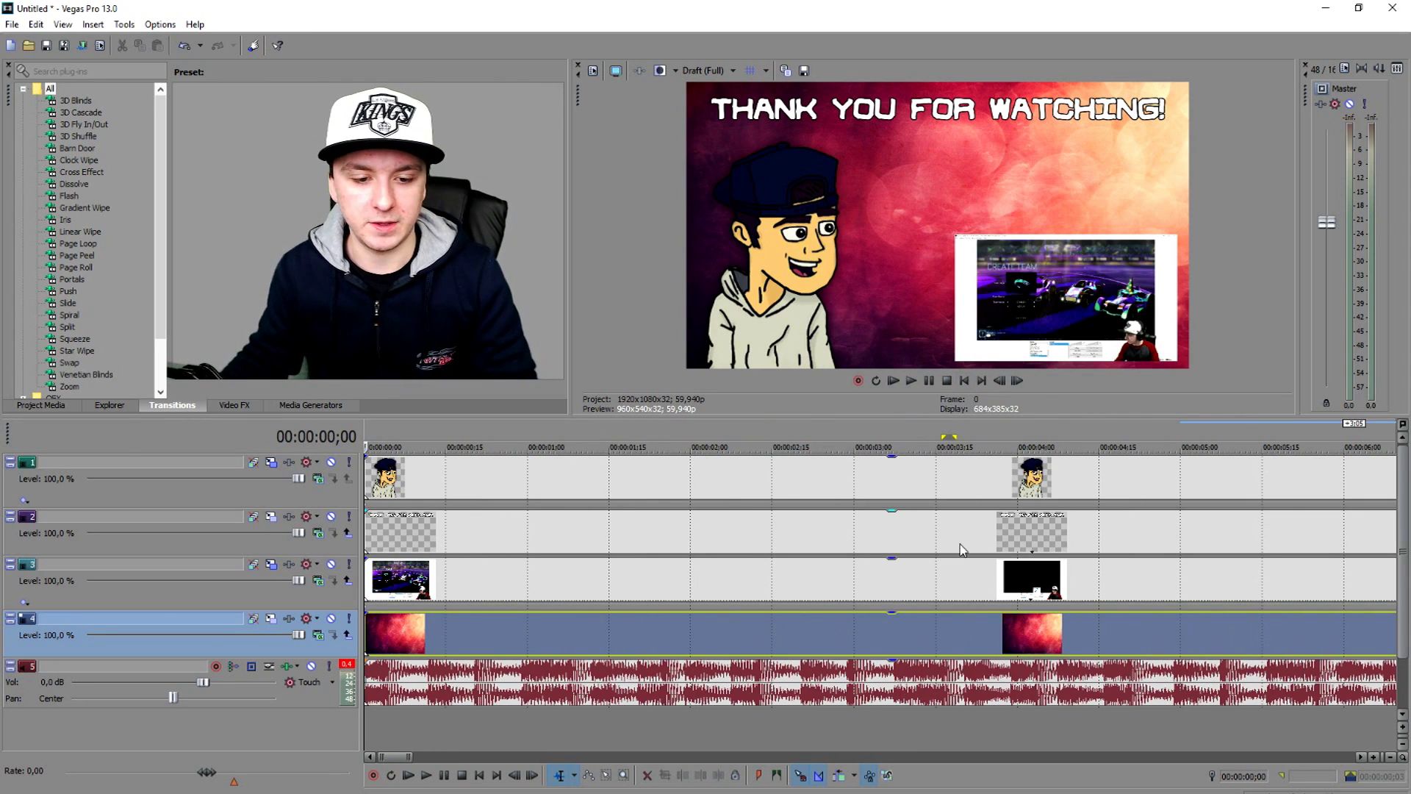